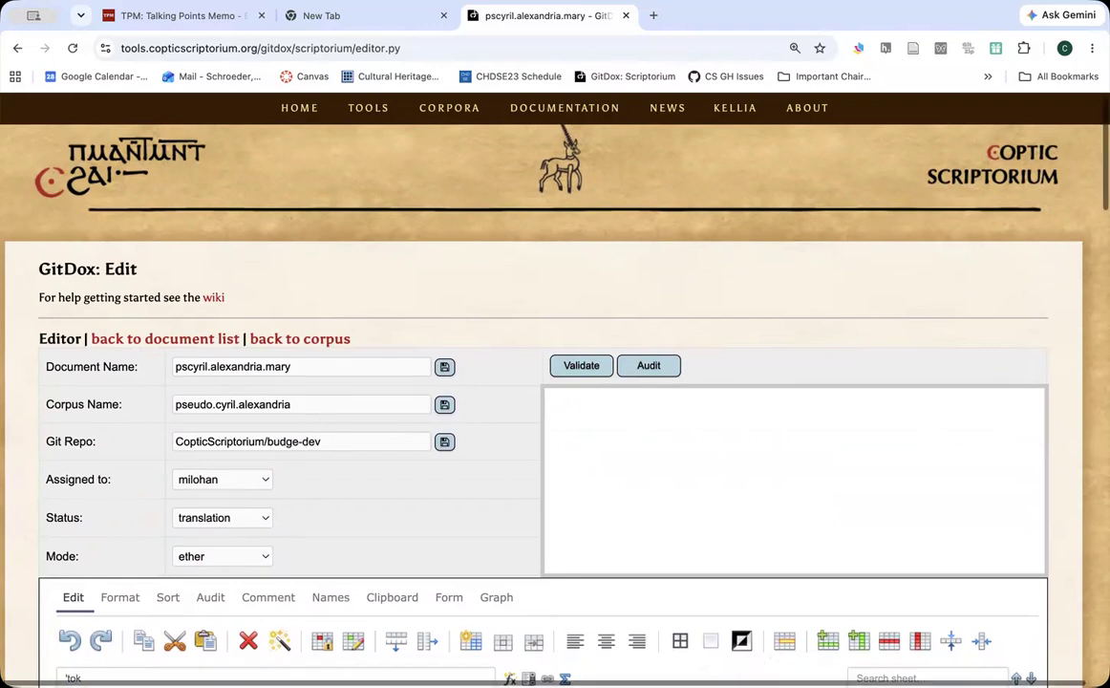
# Step: Examine rows 360–362 of the sheet, comparing the tok cells with the orig_group and norm_group cells
pyautogui.scroll(-4, 1064, 435)
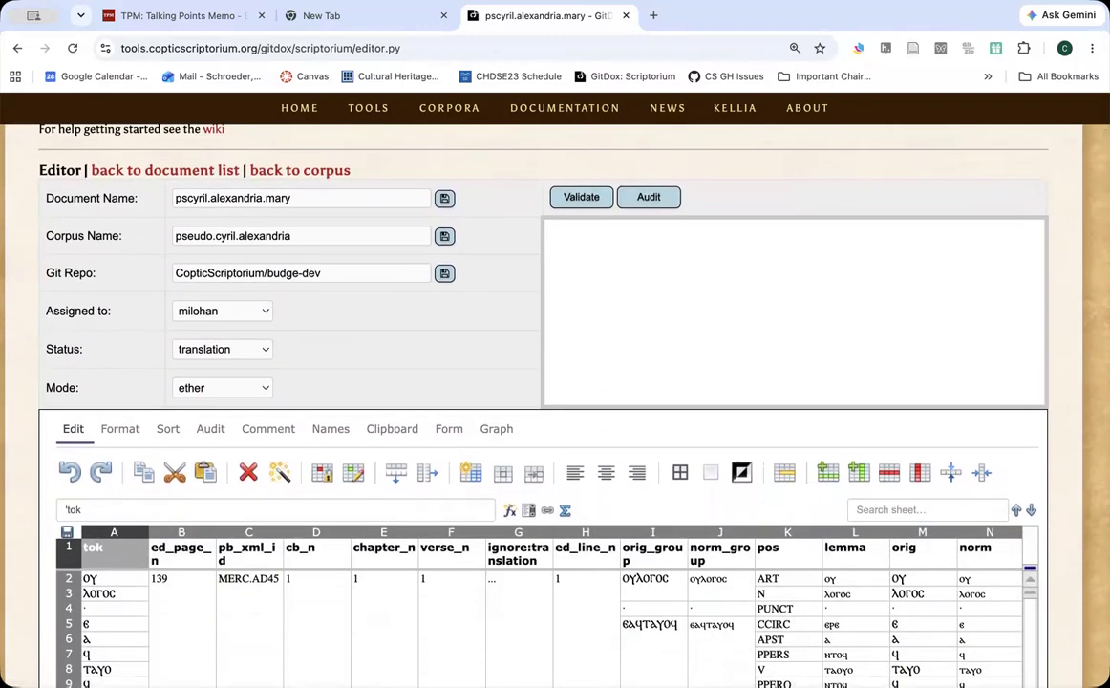
pyautogui.scroll(-2, 554, 383)
pyautogui.scroll(-6, 630, 422)
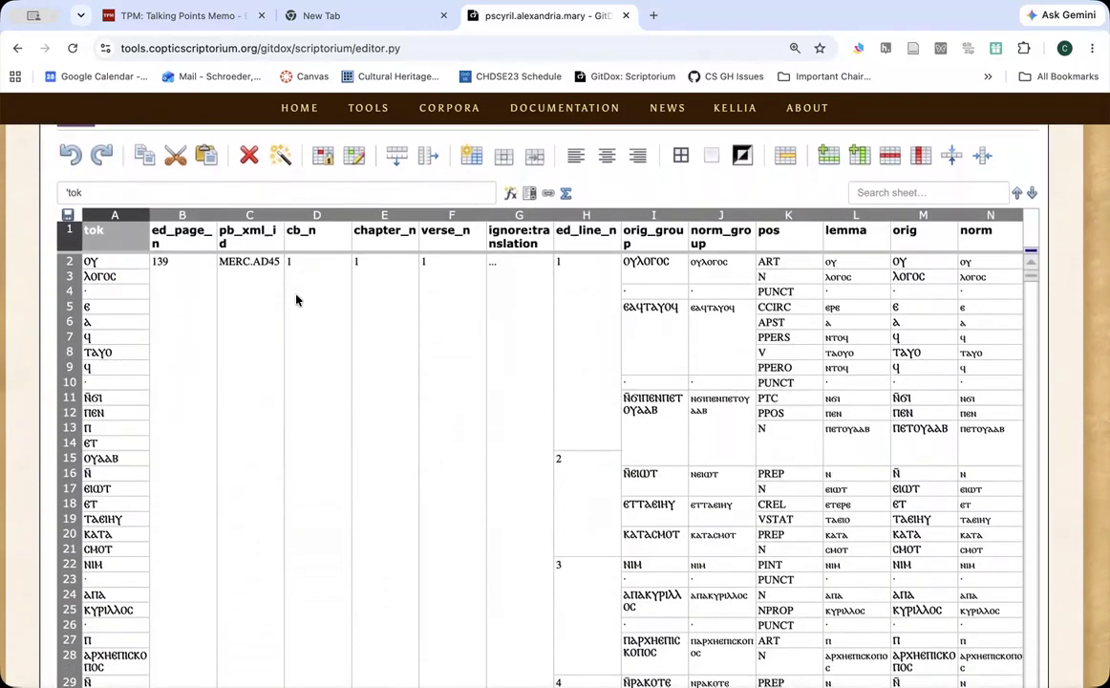
pyautogui.scroll(-2, 91, 516)
pyautogui.scroll(-5, 96, 531)
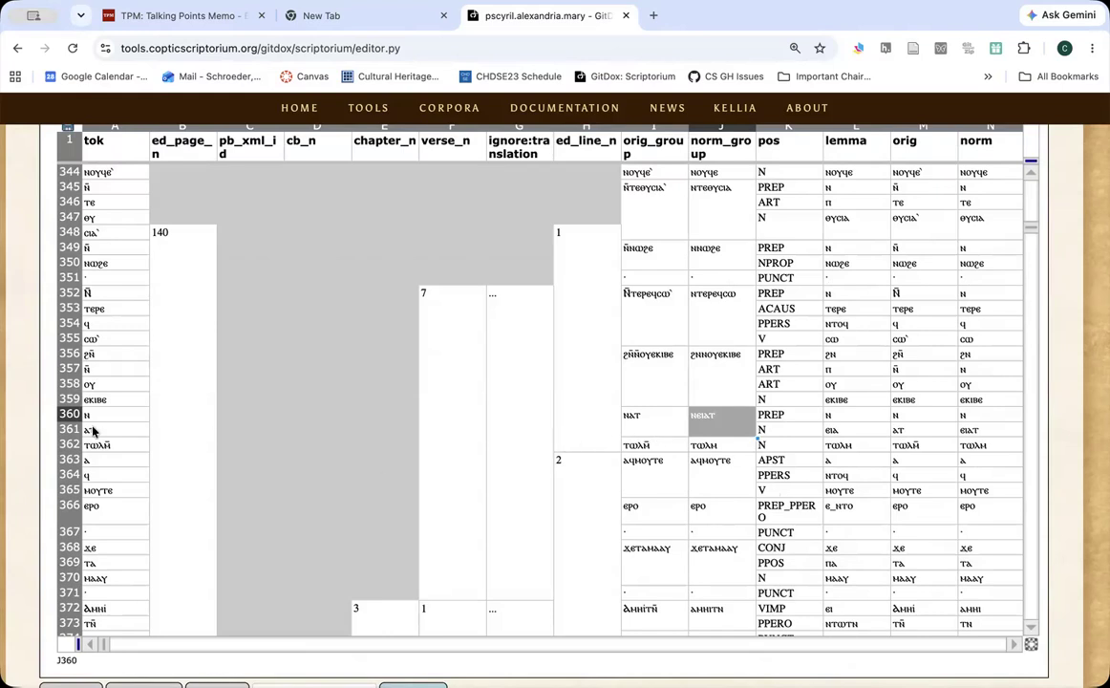
pyautogui.click(648, 424)
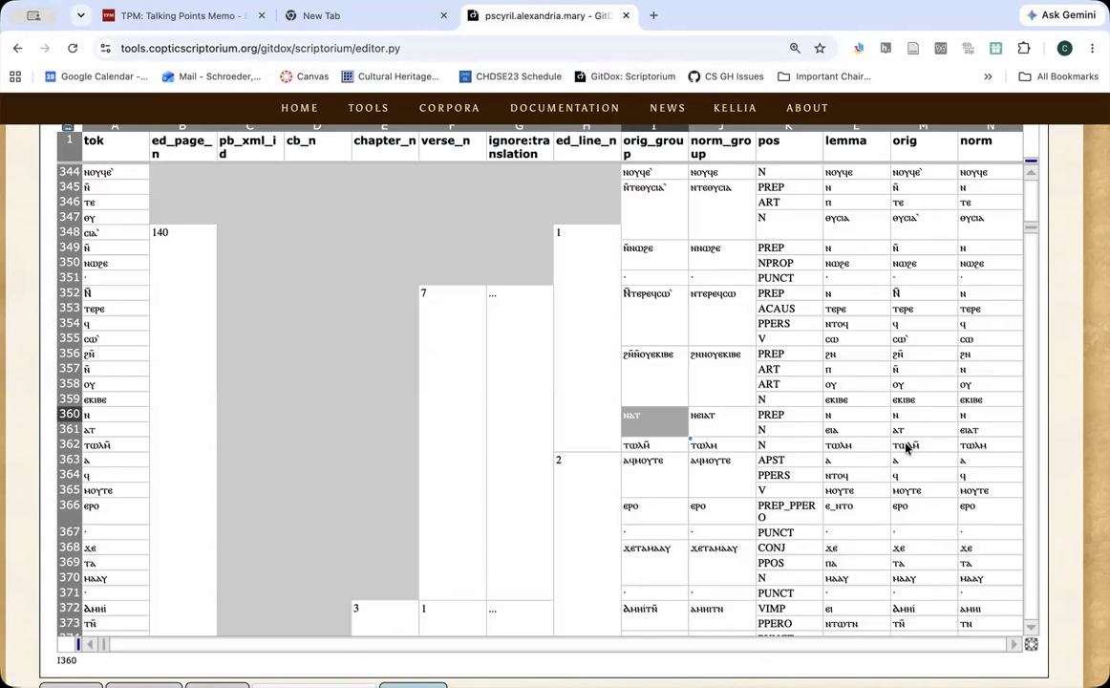
pyautogui.click(104, 421)
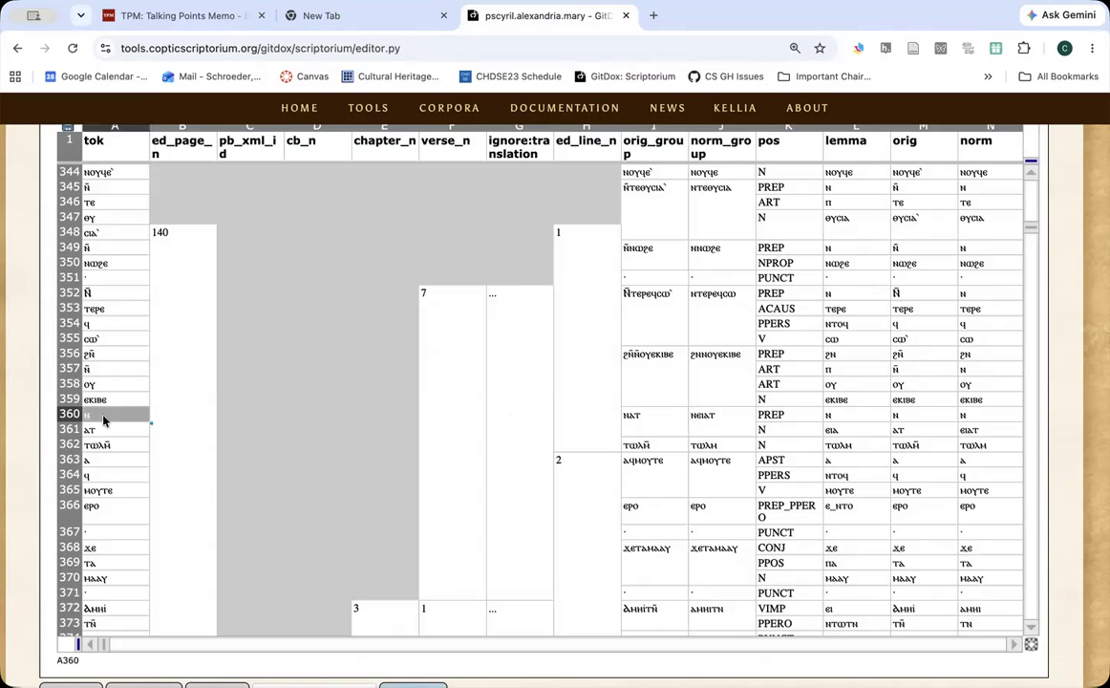
pyautogui.press('Down')
pyautogui.press('Down')
pyautogui.press('Up')
pyautogui.press('Up')
pyautogui.press('Down')
pyautogui.press('Down')
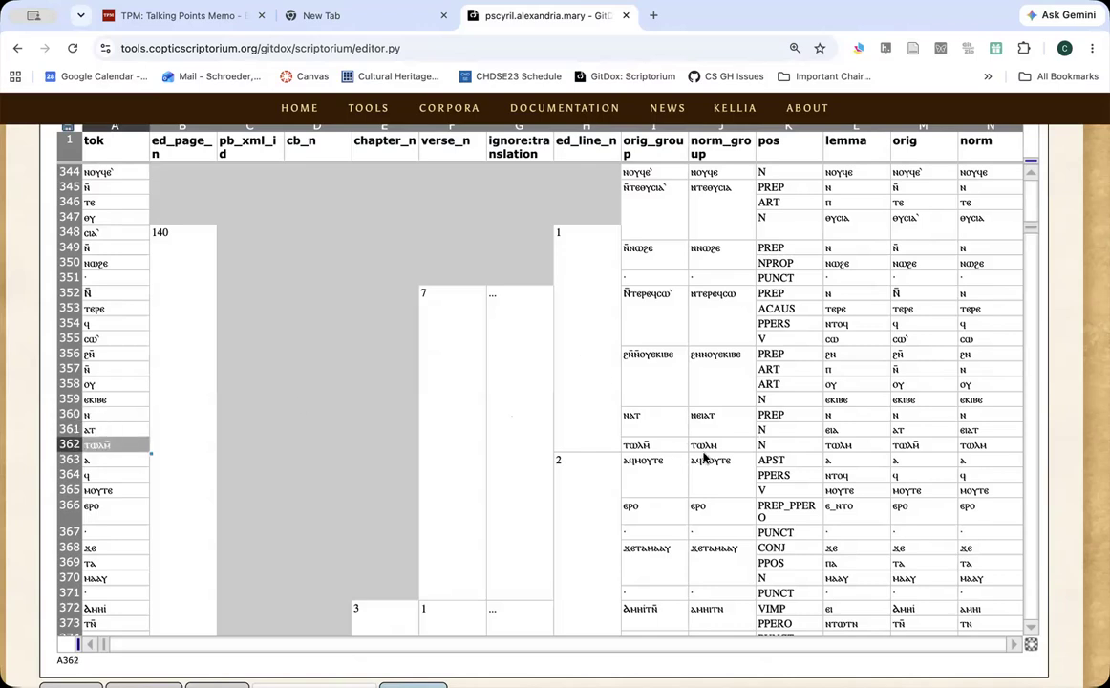
# Step: Unmerge the orig_group and norm_group cells that span rows 360–361
pyautogui.click(668, 432)
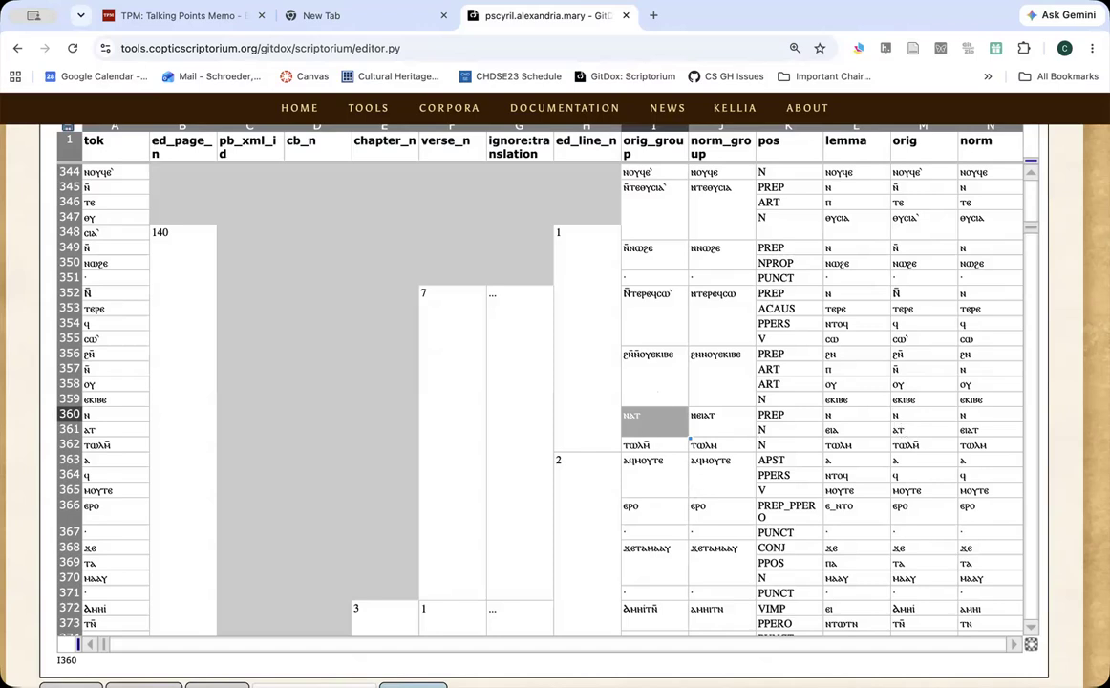
pyautogui.scroll(1, 1083, 274)
pyautogui.scroll(2, 1084, 275)
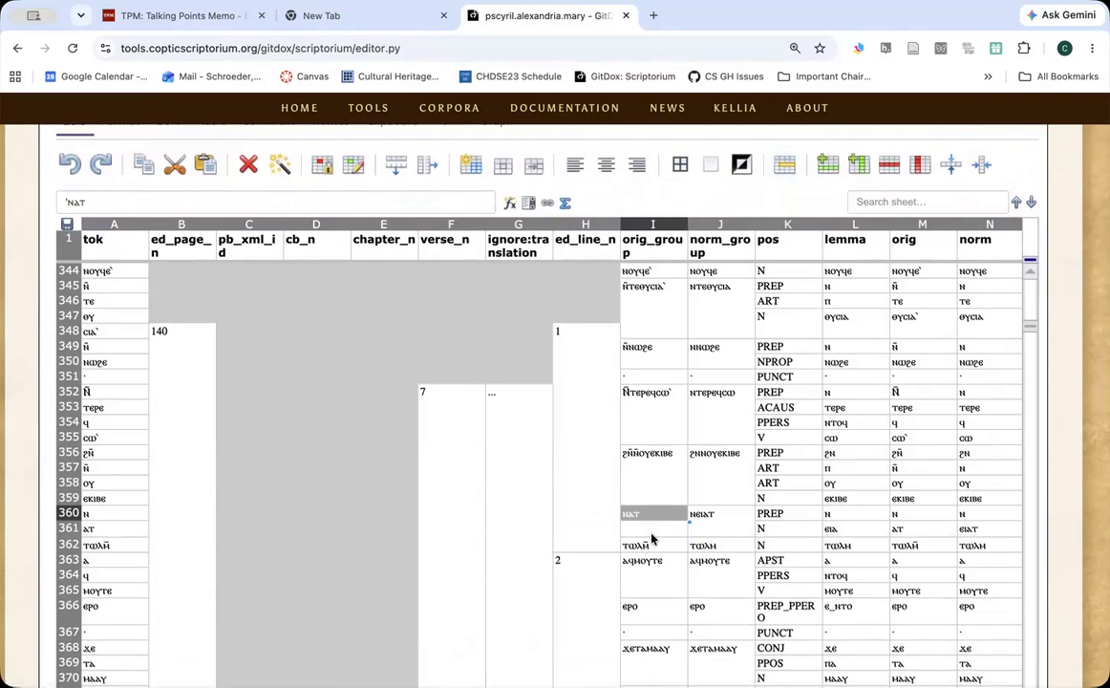
pyautogui.click(705, 517)
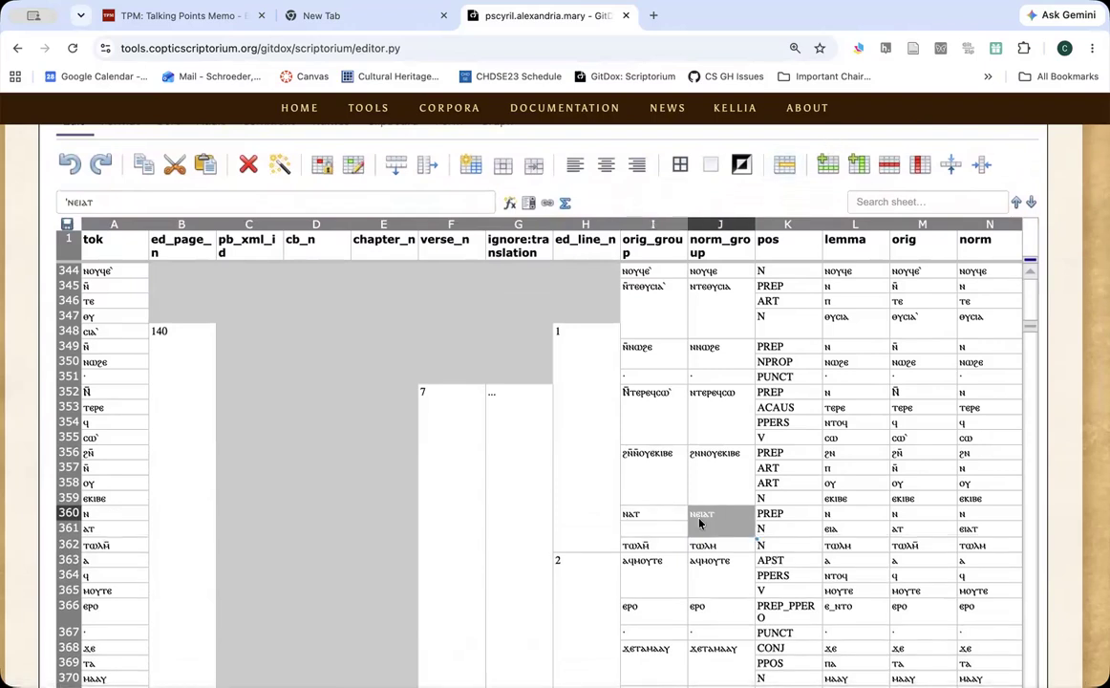
pyautogui.click(785, 167)
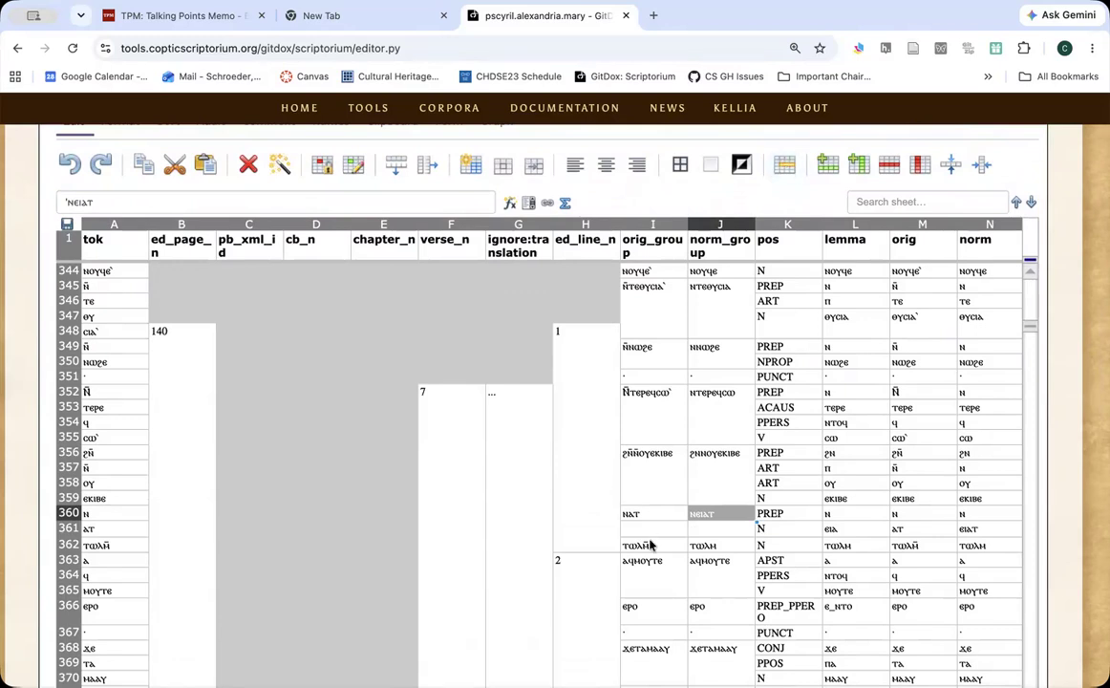
# Step: Move ⲧⲱⲗⲙ̄ from the orig_group cell in row 362 to the end of the one in row 360, making ⲛⲁⲧⲧⲱⲗⲙ̄
pyautogui.click(646, 546)
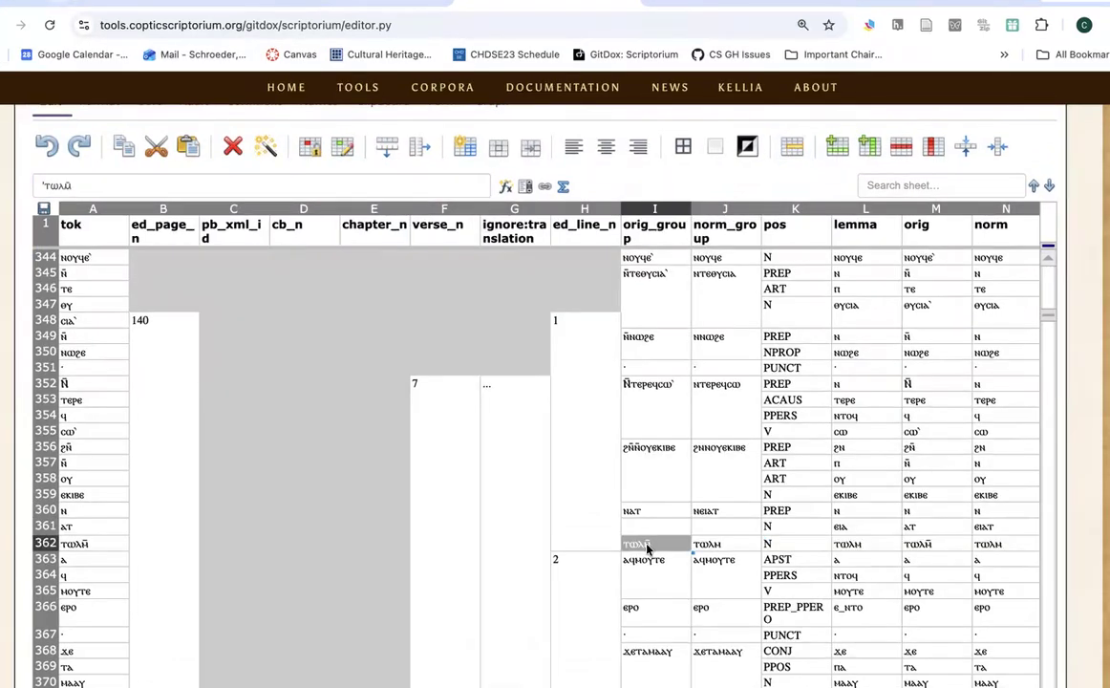
pyautogui.press('Delete')
pyautogui.click(649, 513)
pyautogui.doubleClick(650, 513)
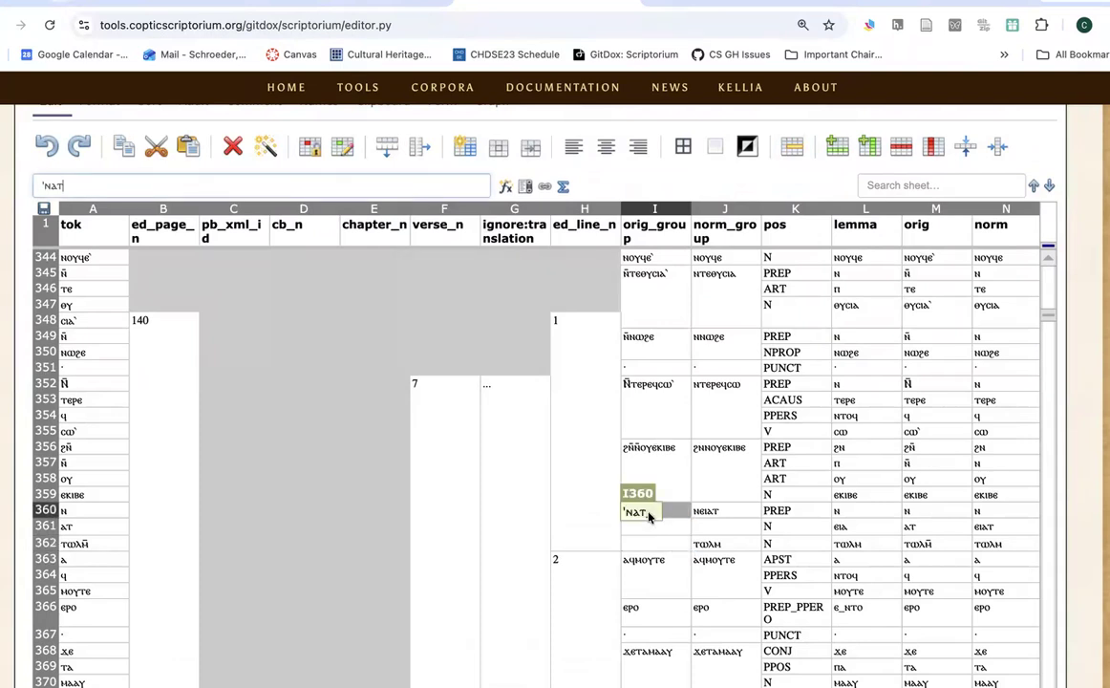
pyautogui.write('ⲧⲱⲗⲙ̄')
pyautogui.press('Return')
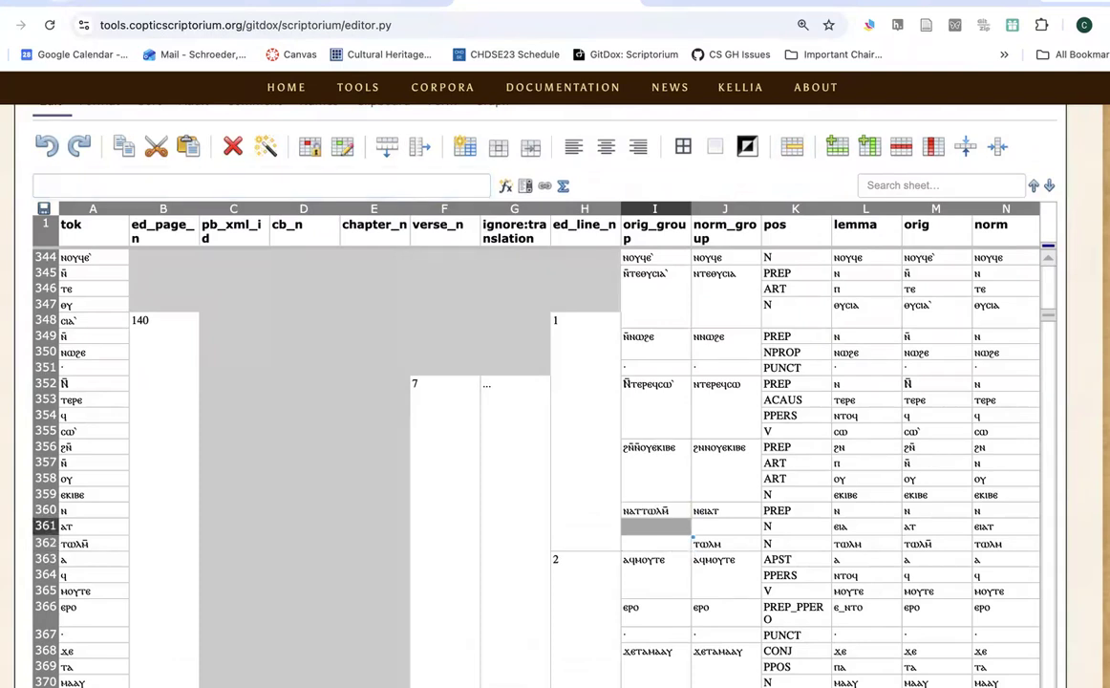
# Step: Move ⲧⲱⲗⲙ from the norm_group cell in row 362 to the end of the one in row 360, making ⲛⲉⲓⲁⲧⲧⲱⲗⲙ
pyautogui.click(730, 546)
pyautogui.doubleClick(730, 546)
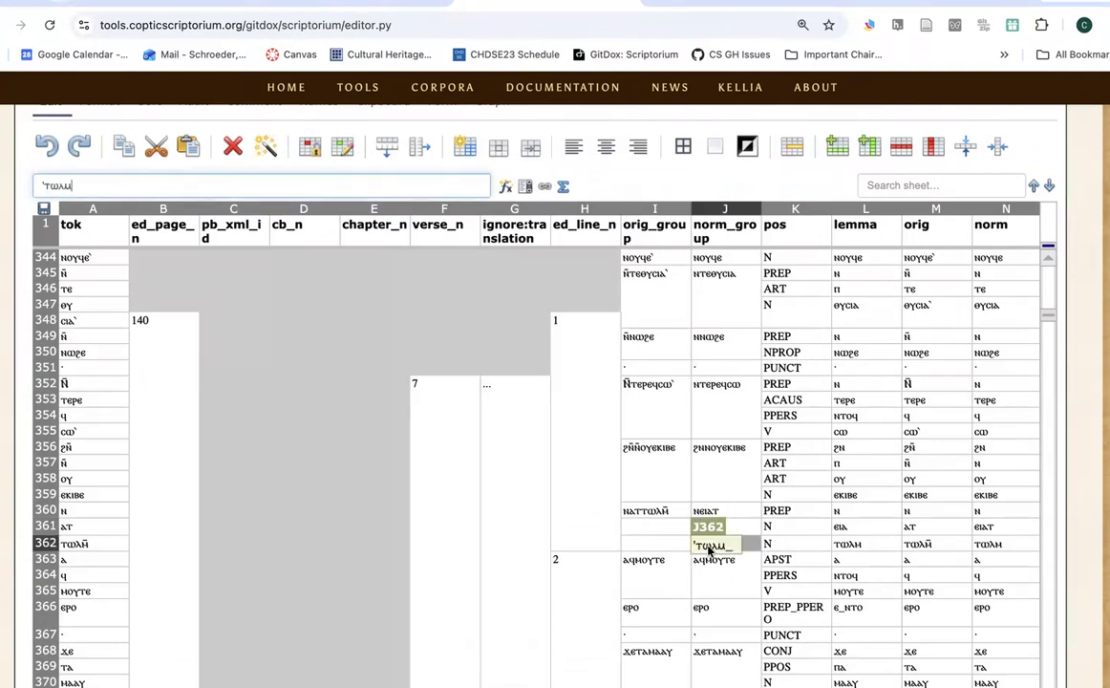
pyautogui.doubleClick(77, 194)
pyautogui.hotkey('ctrl', 'c')
pyautogui.press('BackSpace')
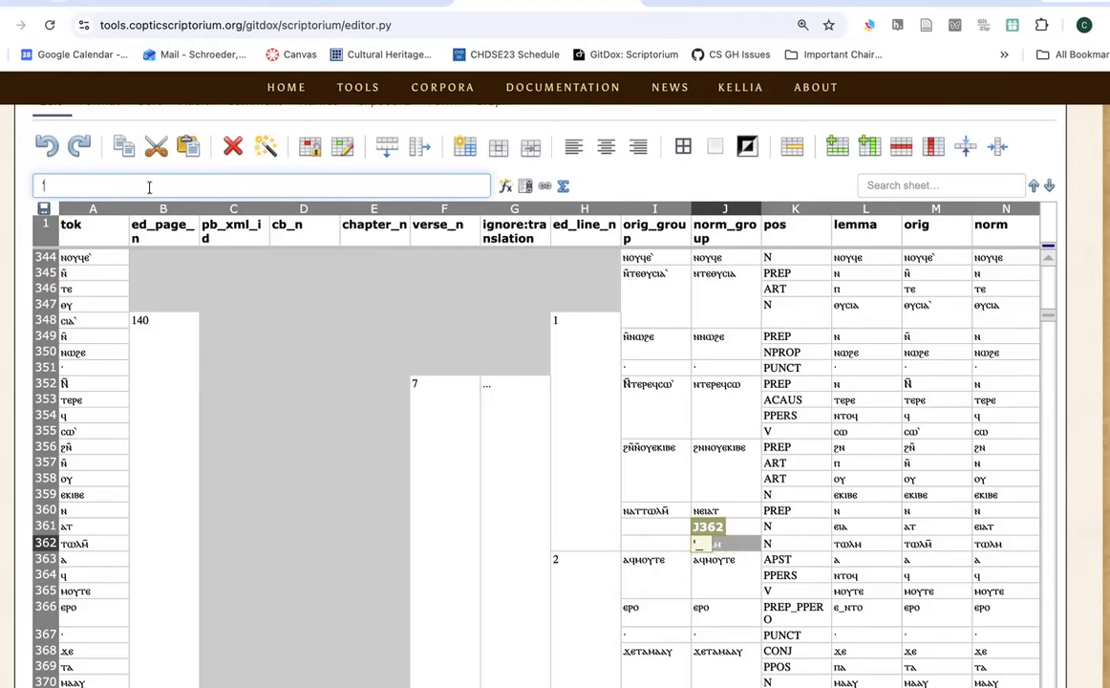
pyautogui.click(739, 517)
pyautogui.doubleClick(738, 517)
pyautogui.hotkey('ctrl', 'v')
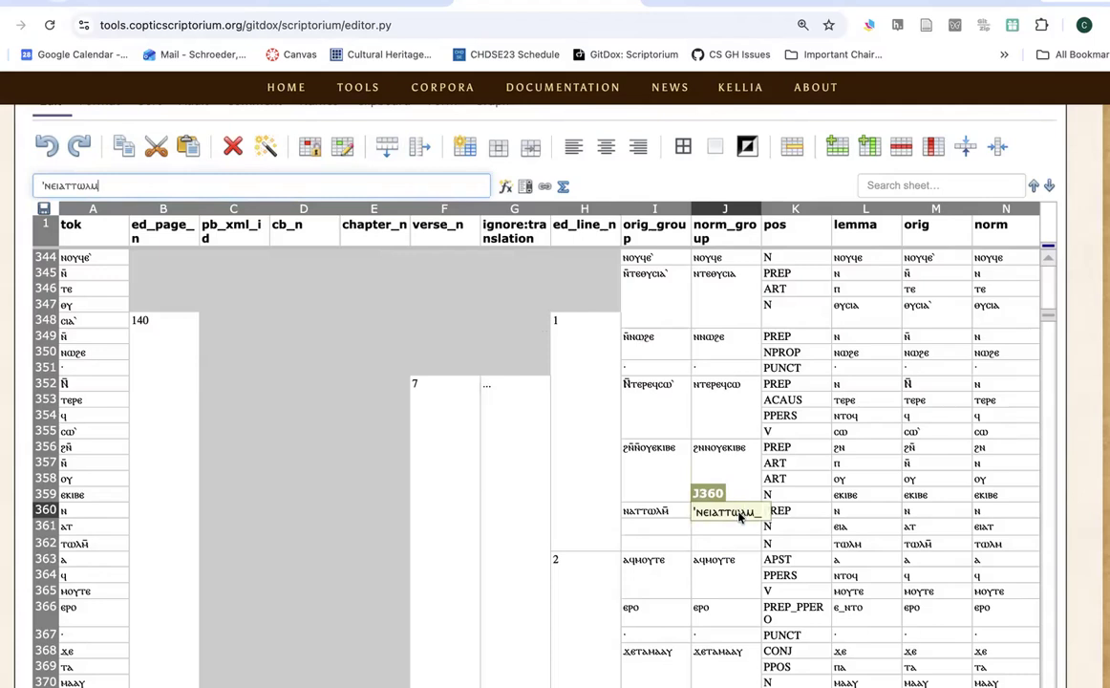
pyautogui.press('Return')
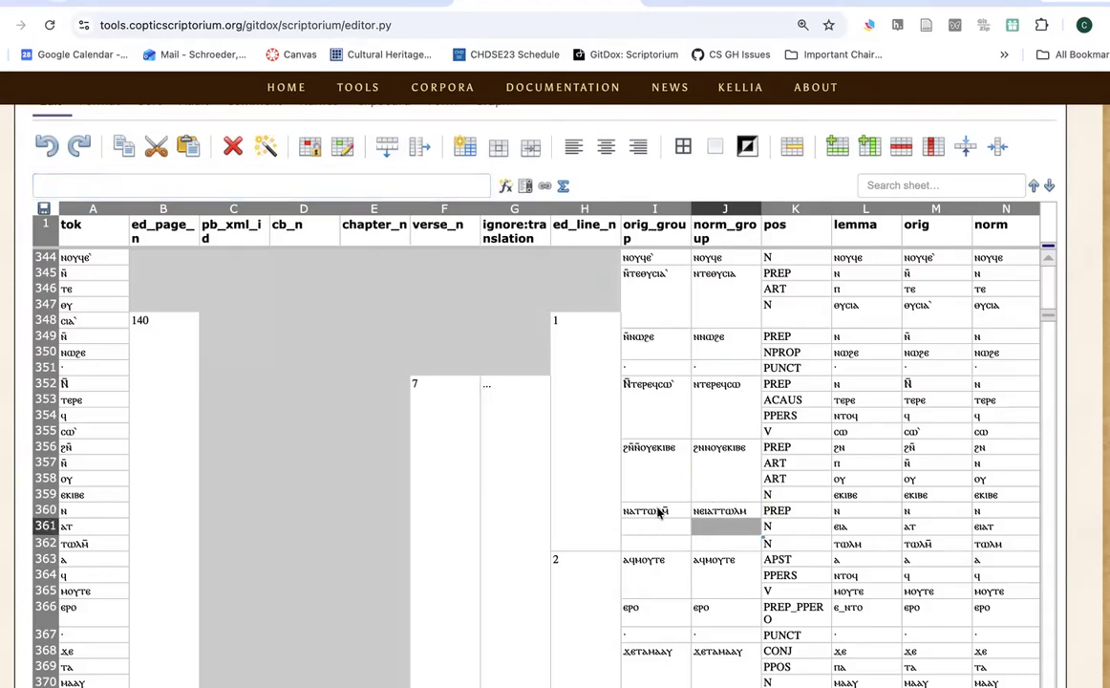
# Step: Merge the orig_group cells I360:I362 and the norm_group cells J360:J362 into one span each
pyautogui.moveTo(659, 513); pyautogui.dragTo(657, 543)
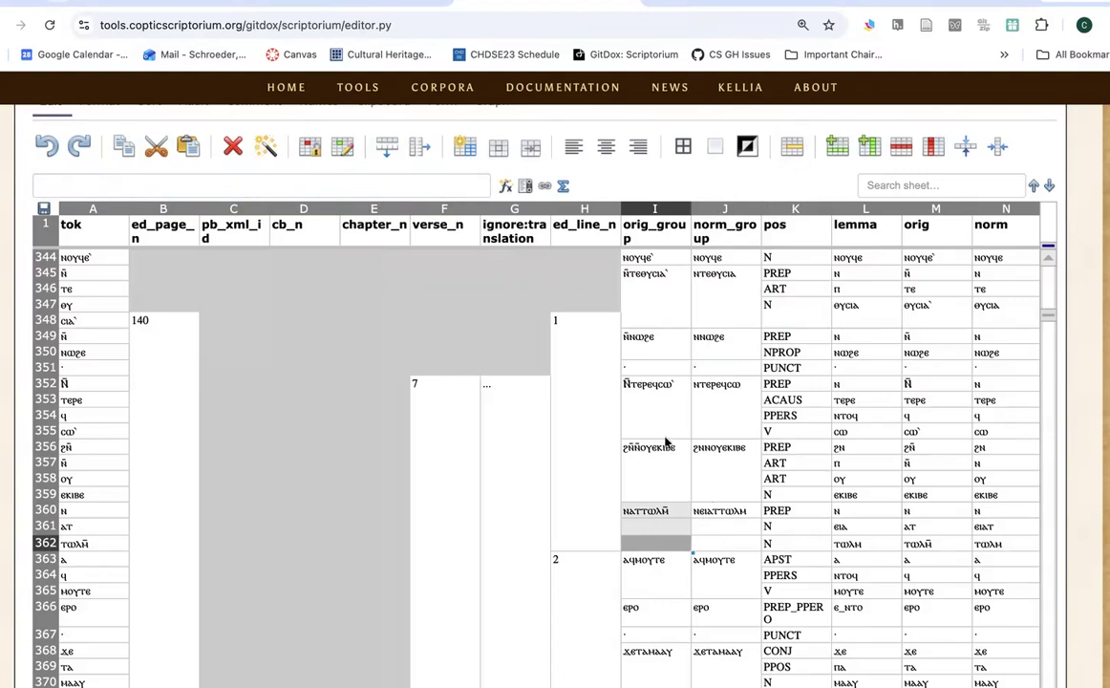
pyautogui.click(792, 151)
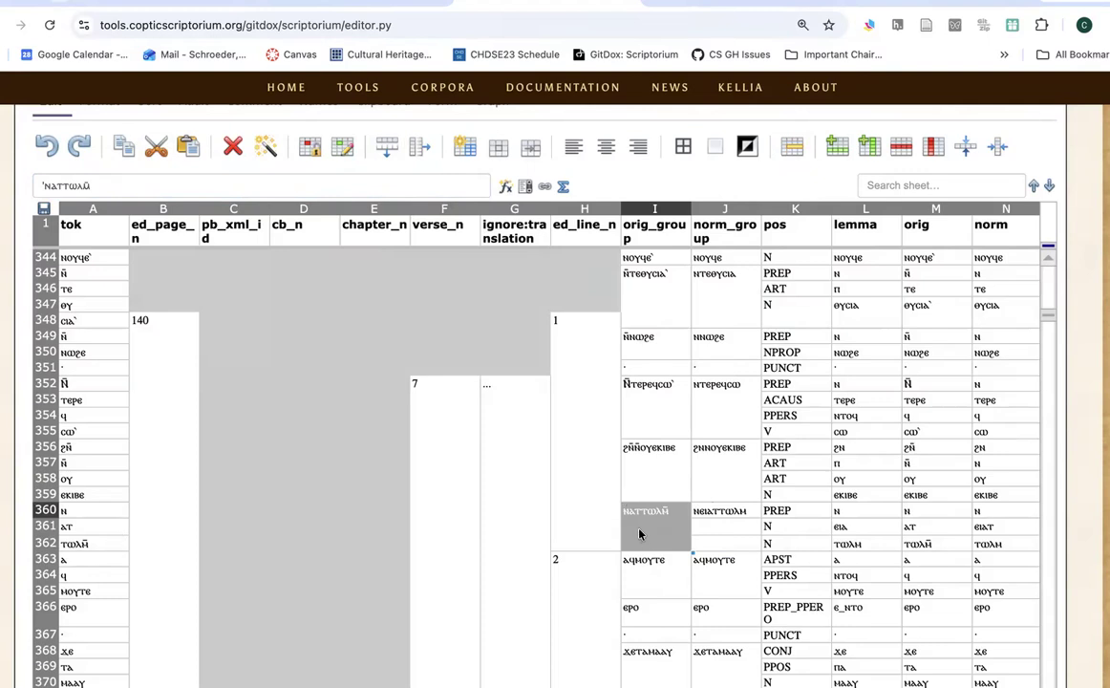
pyautogui.moveTo(720, 512); pyautogui.dragTo(714, 543)
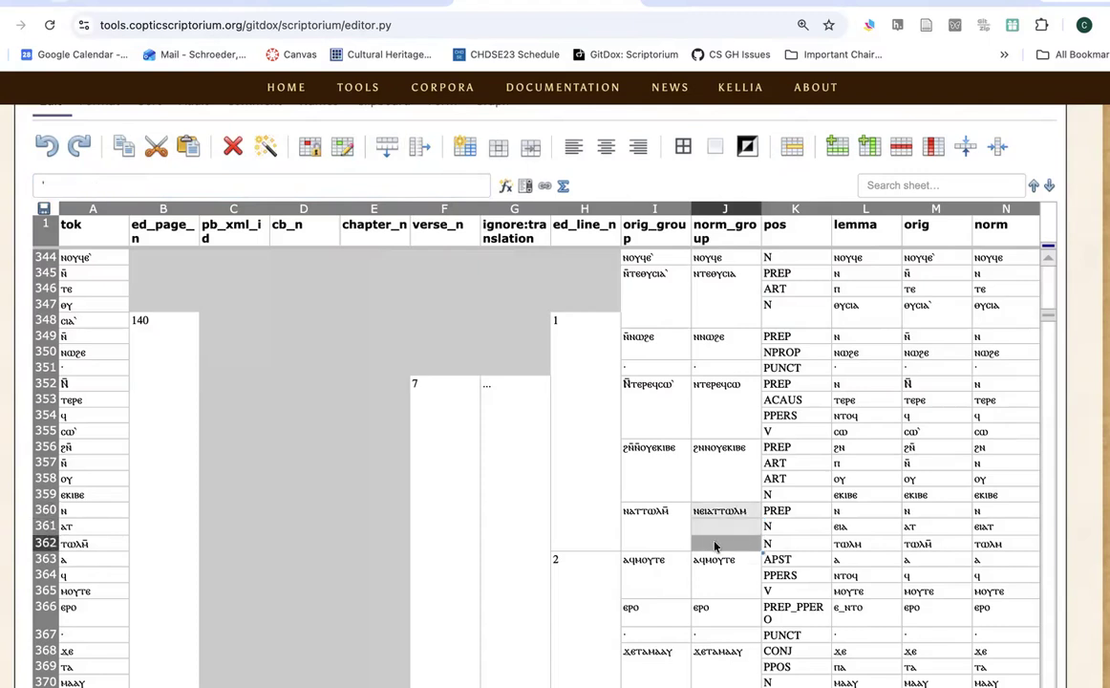
pyautogui.click(784, 164)
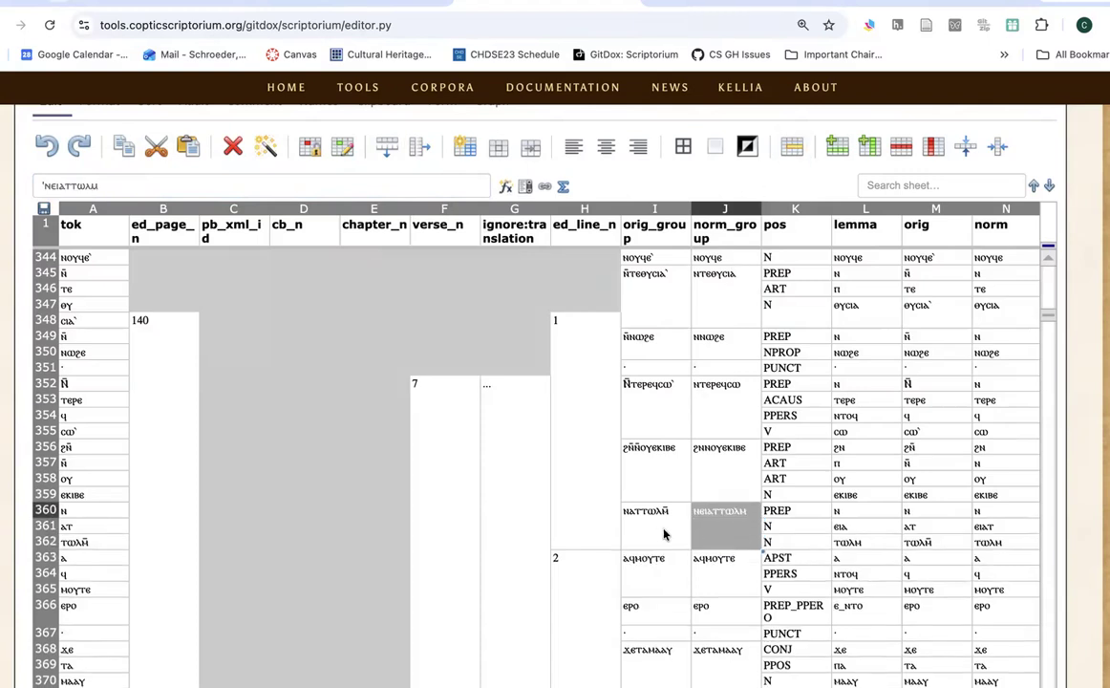
pyautogui.click(118, 527)
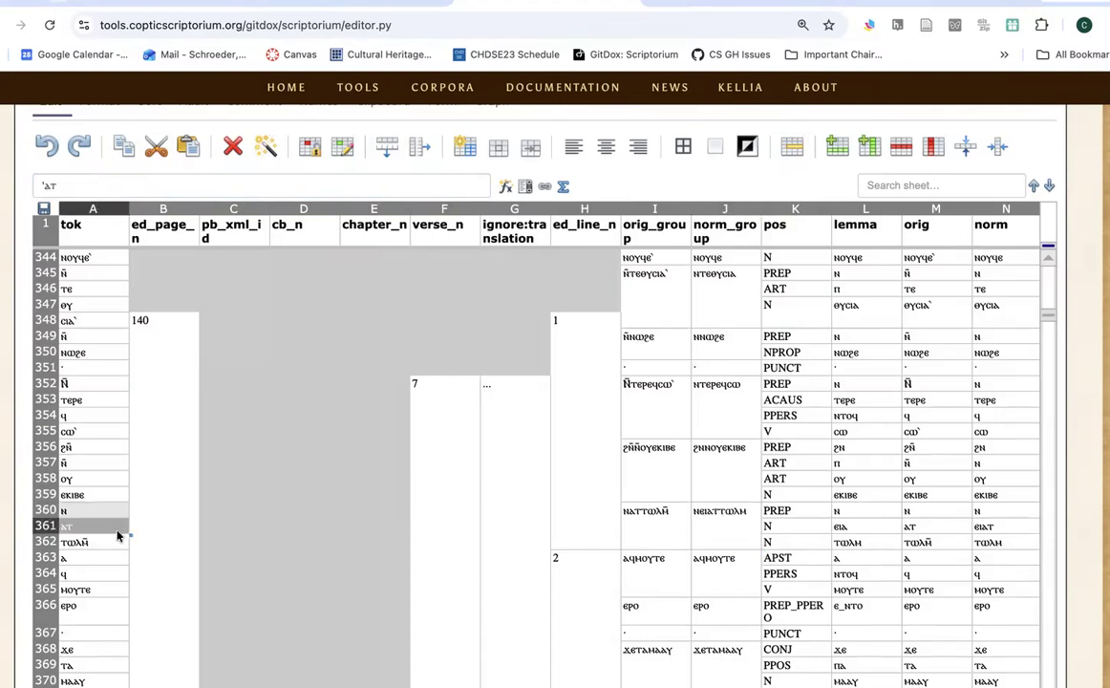
pyautogui.click(717, 532)
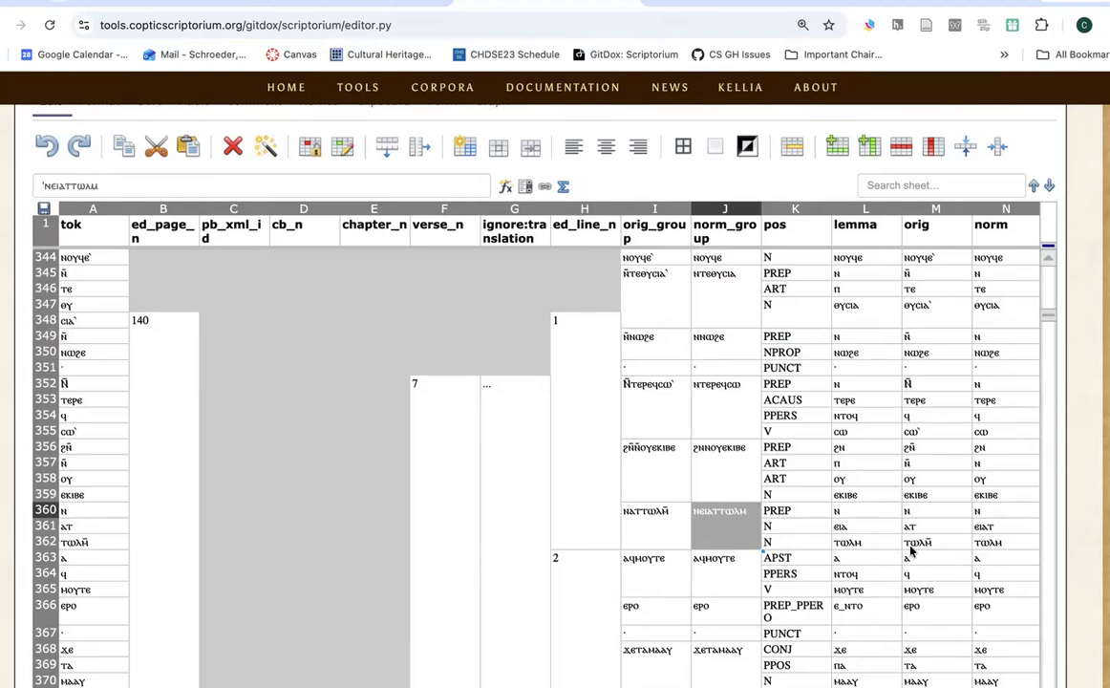
# Step: Move ⲧⲱⲗⲙ̄ from the orig cell in row 362 to the end of the one in row 361, making ⲁⲧⲧⲱⲗⲙ̄
pyautogui.scroll(-2, 1078, 608)
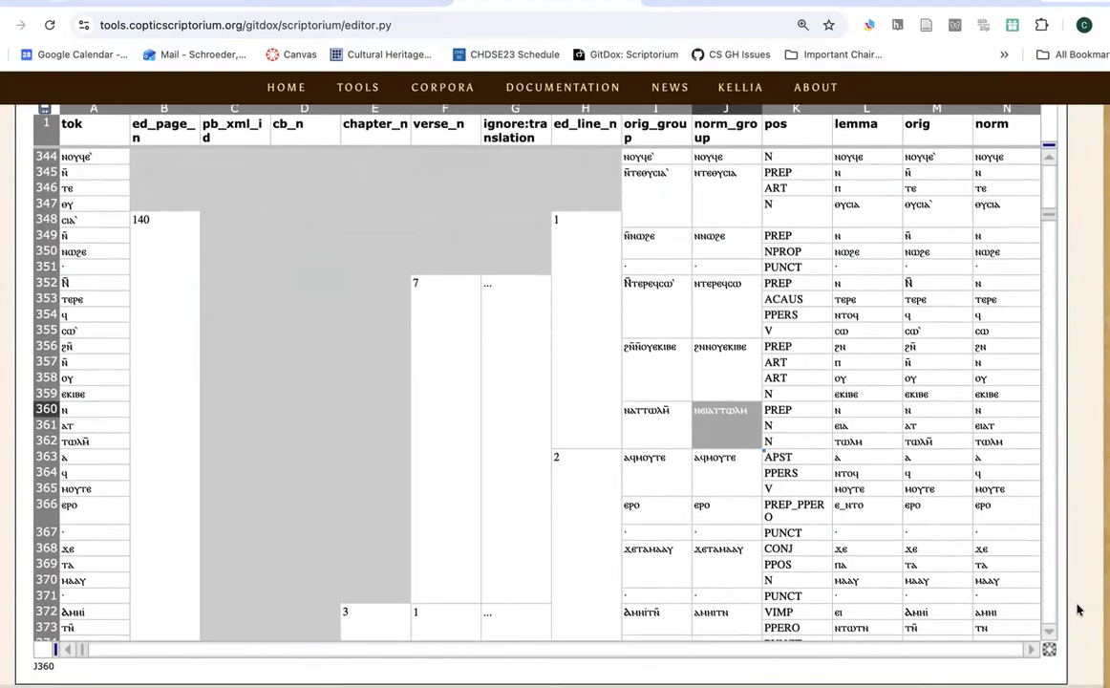
pyautogui.hscroll(3, 1015, 630)
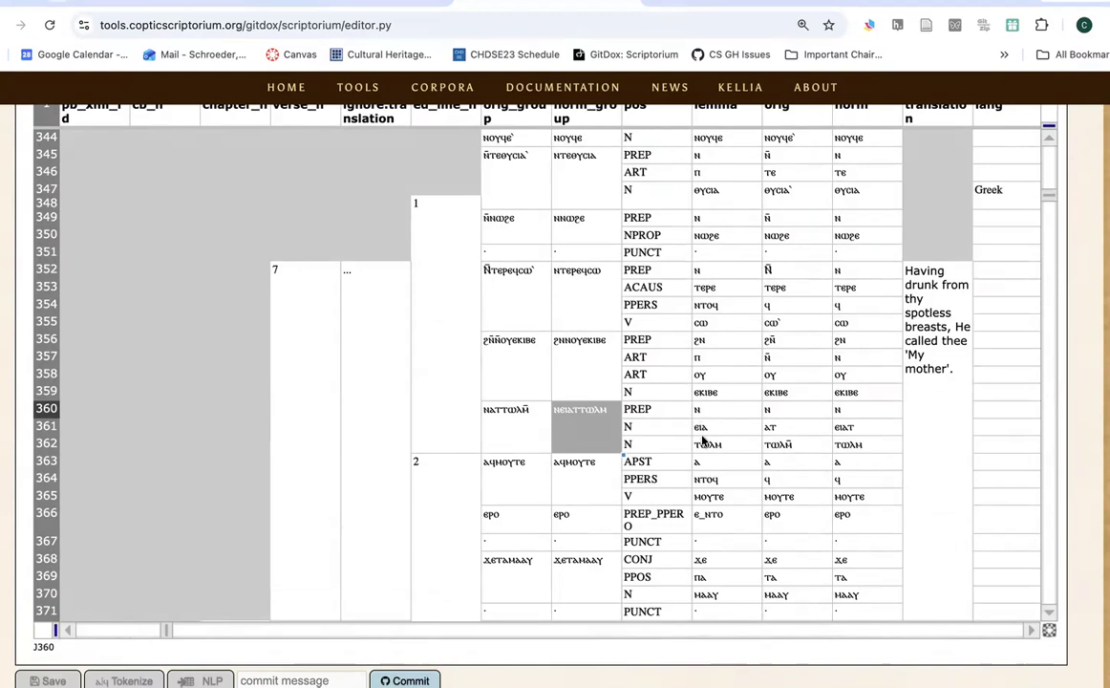
pyautogui.scroll(1, 1080, 364)
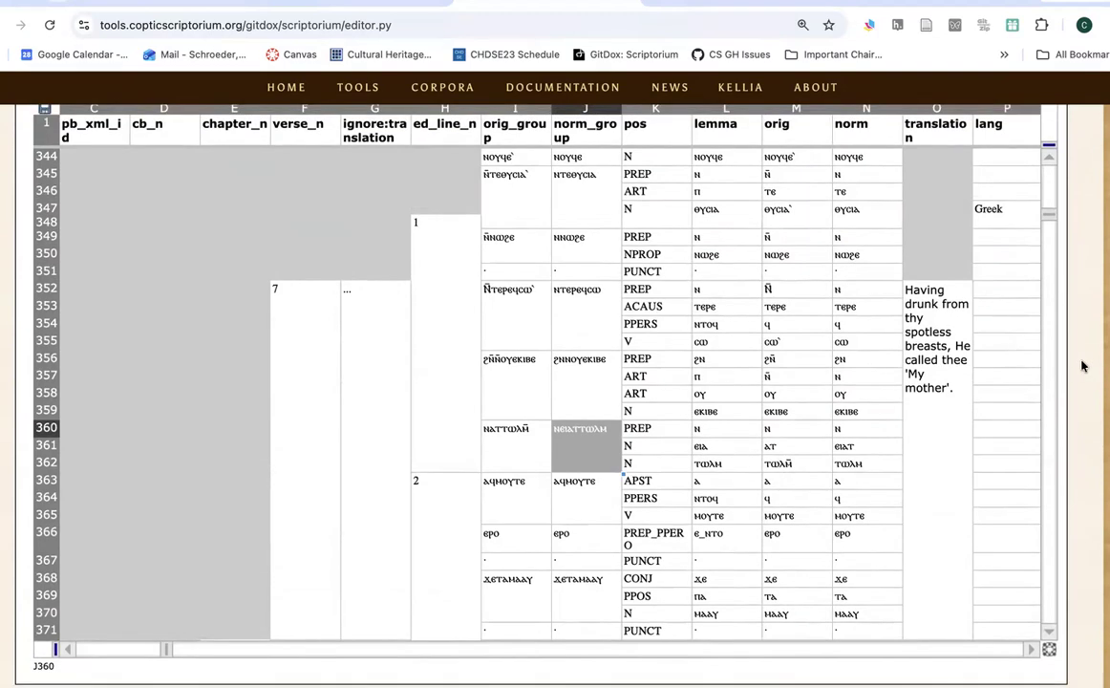
pyautogui.click(707, 447)
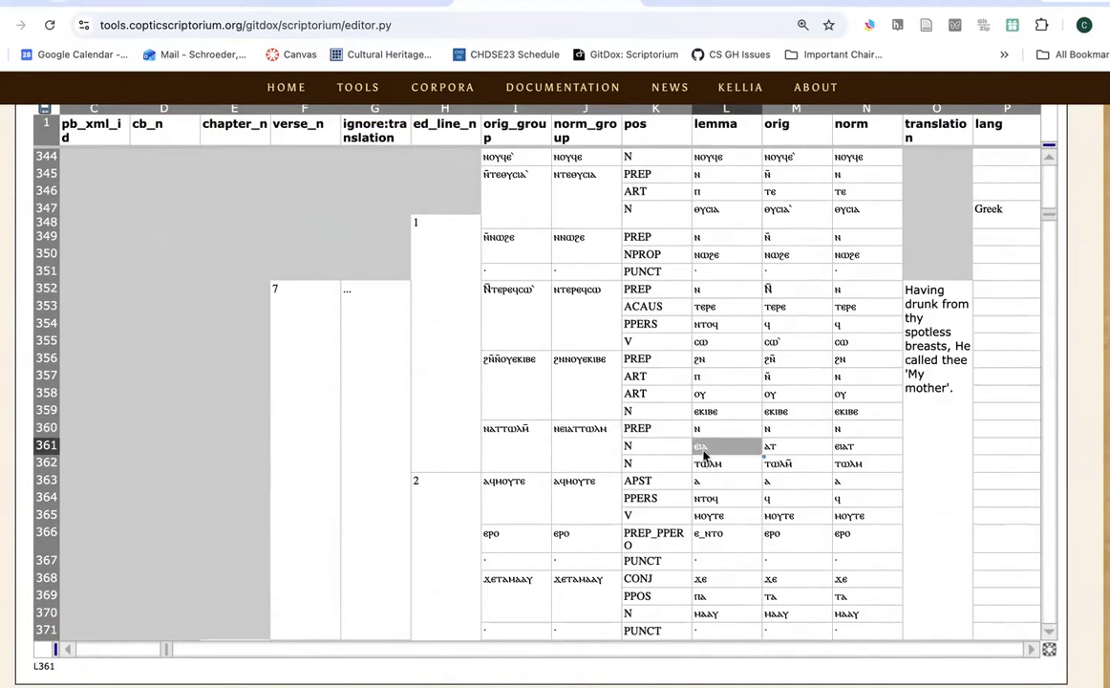
pyautogui.click(769, 465)
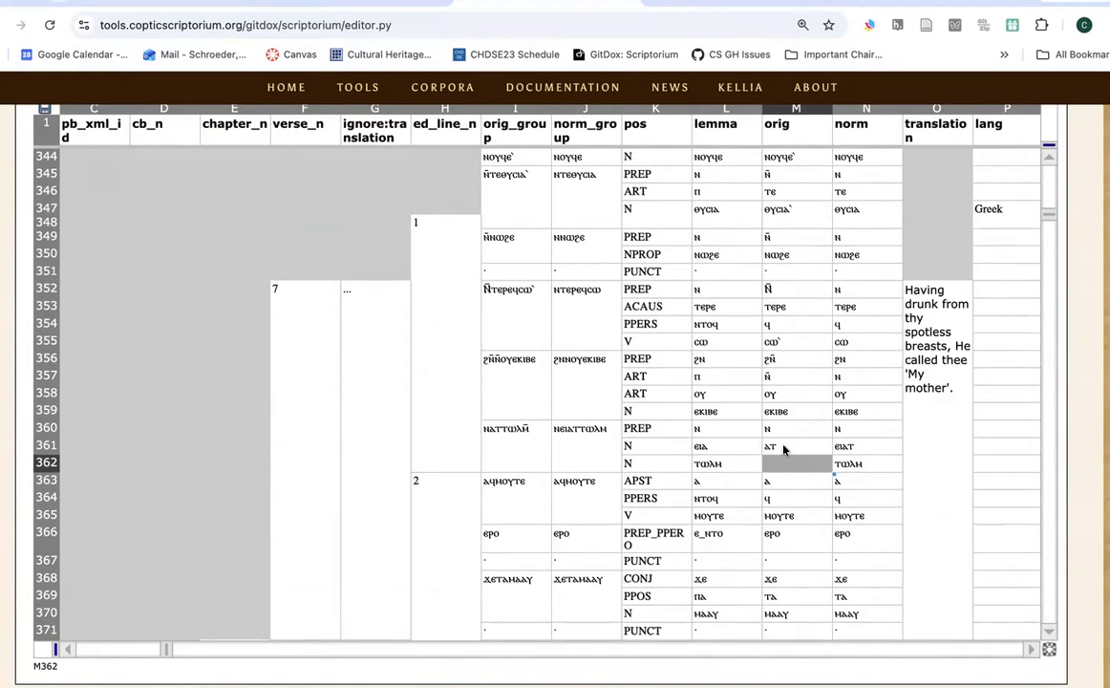
pyautogui.doubleClick(783, 449)
pyautogui.write('ⲧⲱⲗⲏ')
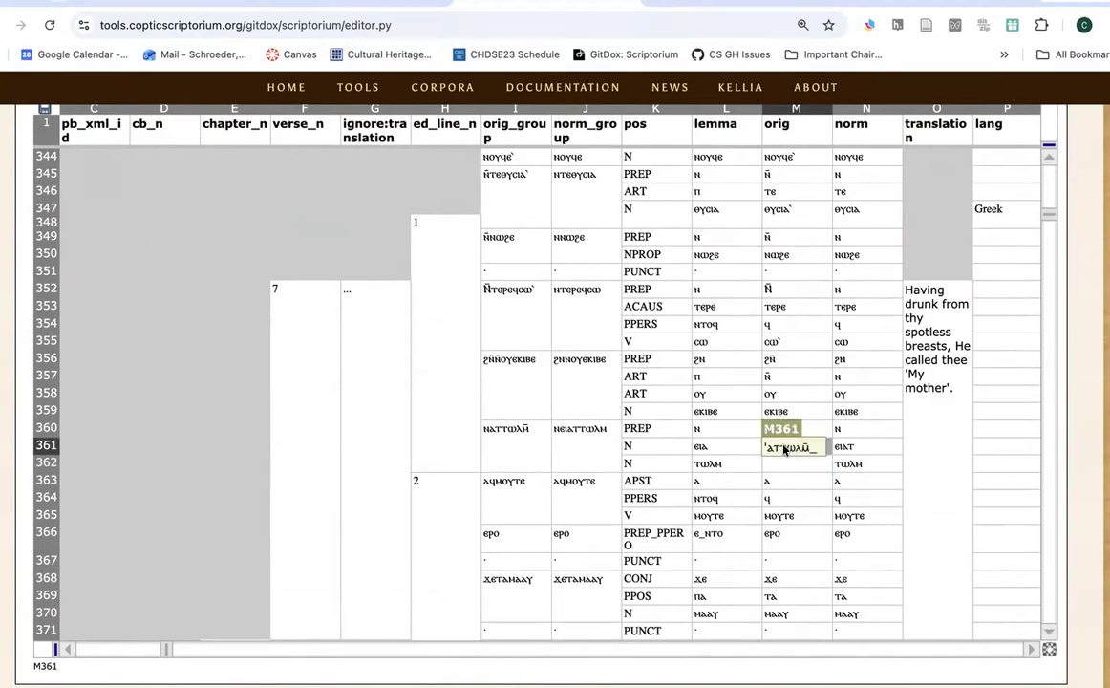
pyautogui.press('Return')
# Step: Cut ⲧⲱⲗⲙ from the norm cell in row 362, leaving that cell empty
pyautogui.click(839, 467)
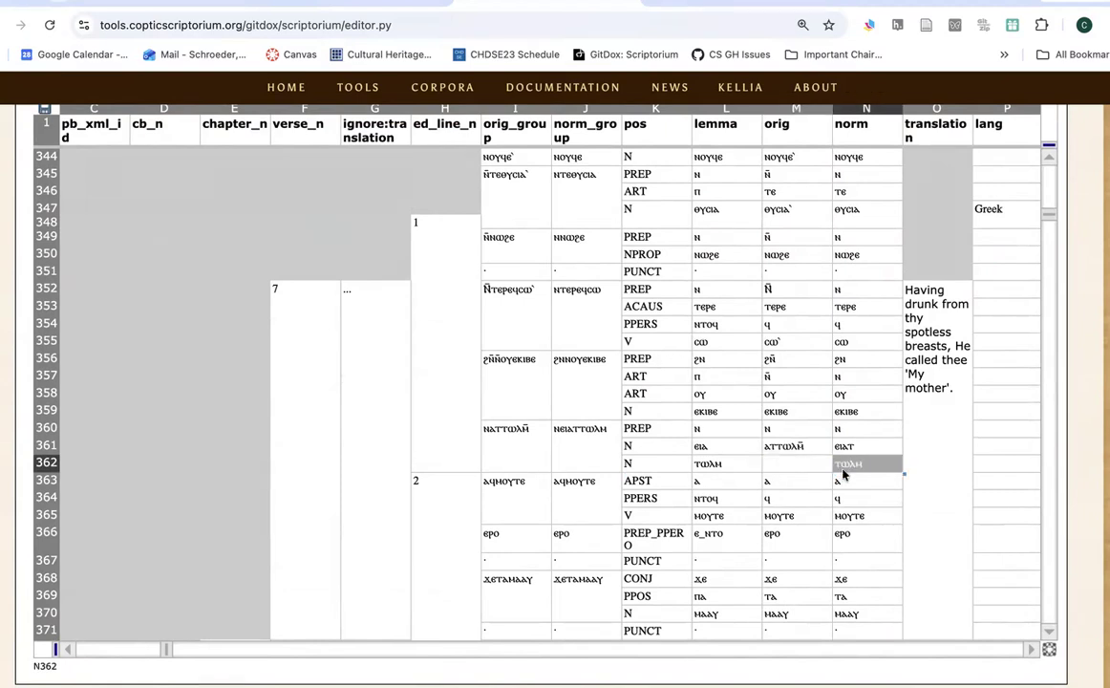
pyautogui.doubleClick(842, 467)
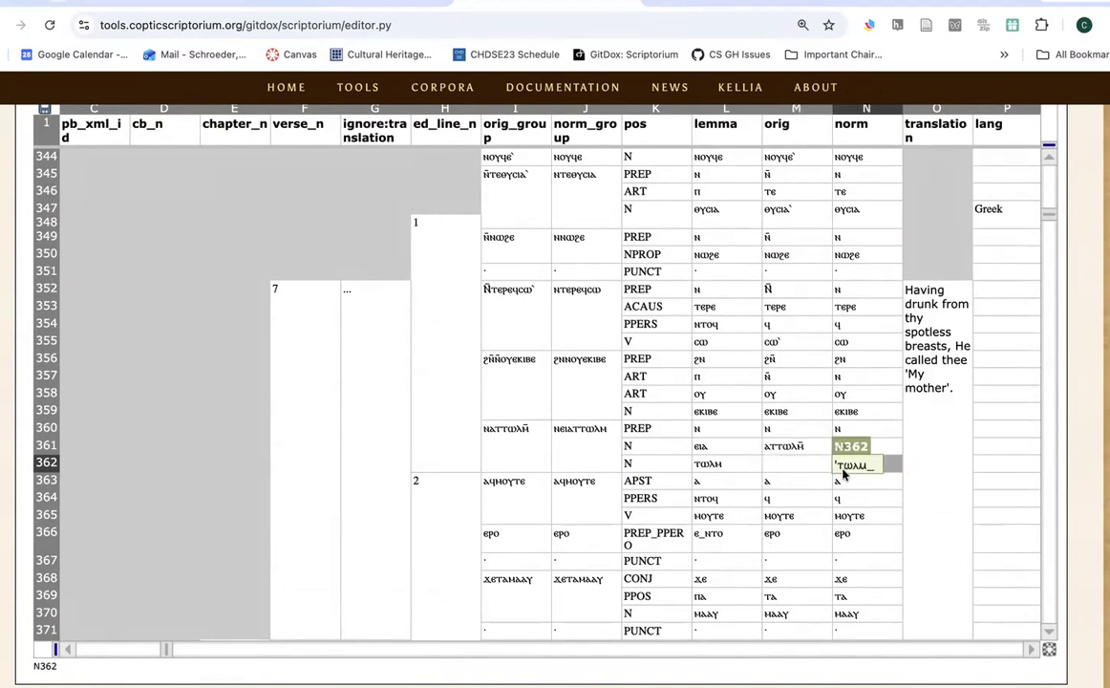
pyautogui.click(788, 467)
pyautogui.doubleClick(832, 467)
pyautogui.scroll(1, 11, 313)
pyautogui.scroll(1, 11, 313)
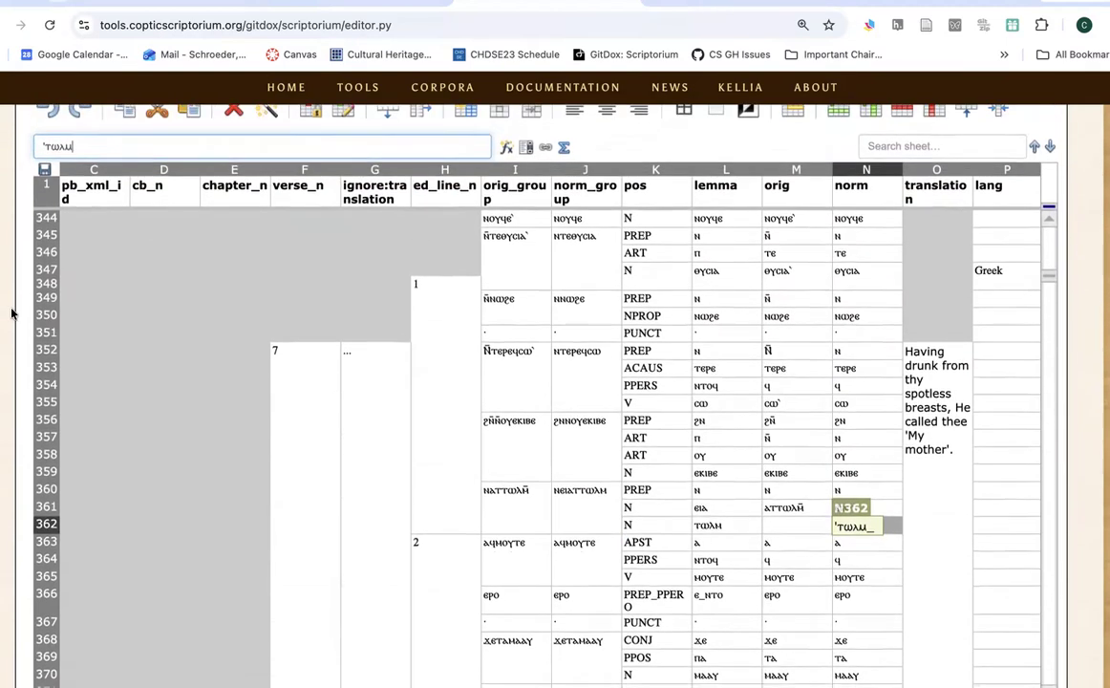
pyautogui.doubleClick(79, 161)
pyautogui.press('BackSpace')
pyautogui.press('Return')
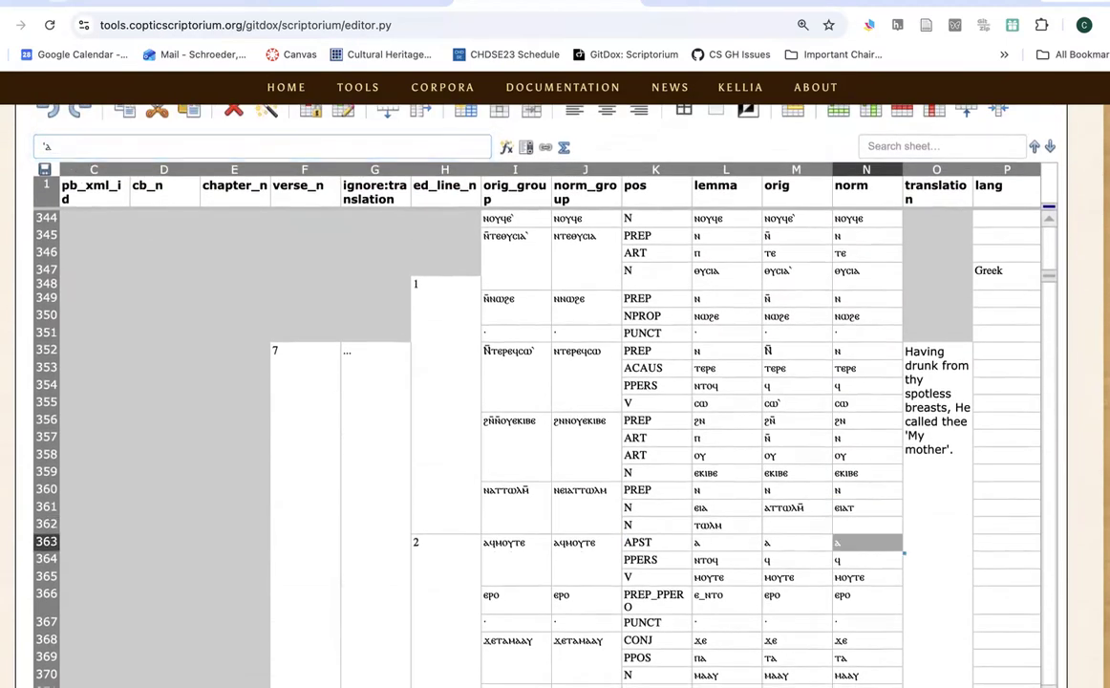
# Step: Change the norm cell in row 361 to ⲁⲧⲧⲱⲗⲙ by appending ⲧⲱⲗⲙ and removing the initial ⲉⲓ
pyautogui.press('Up')
pyautogui.press('Up')
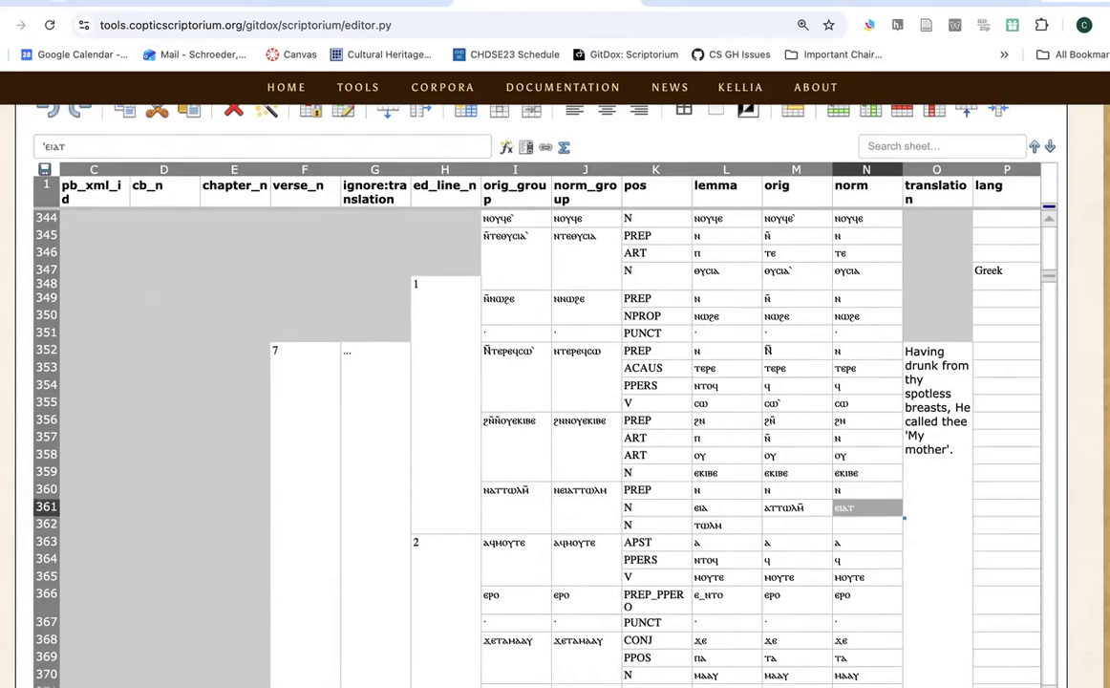
pyautogui.click(105, 154)
pyautogui.write('ⲧⲱⲁⲙ')
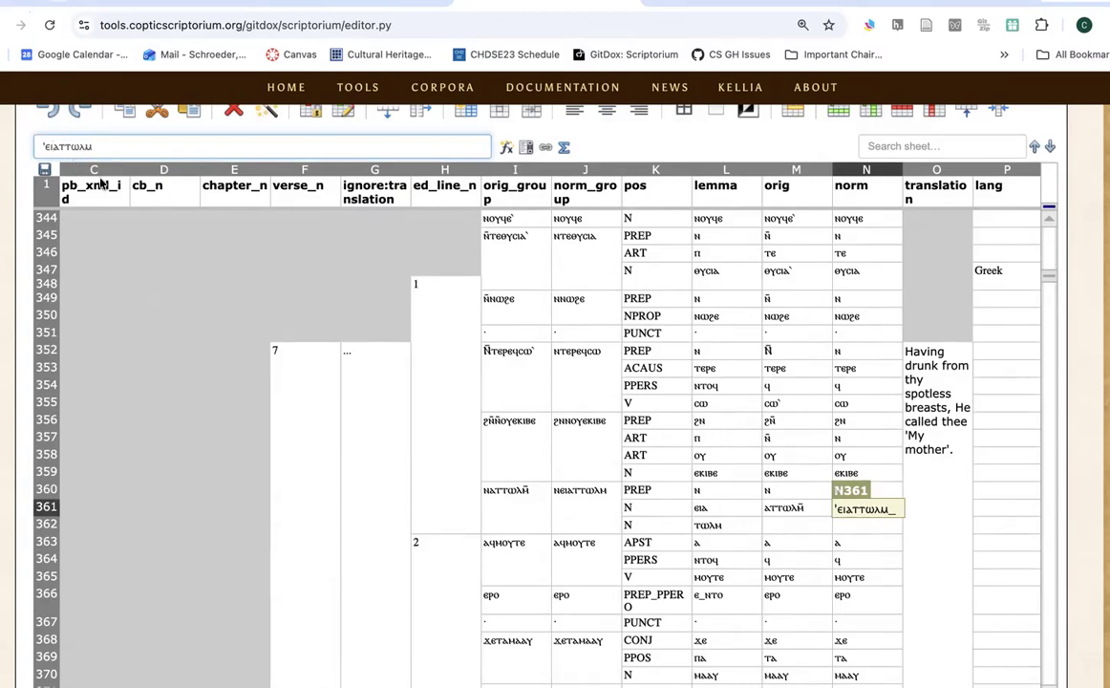
pyautogui.press('BackSpace')
pyautogui.press('BackSpace')
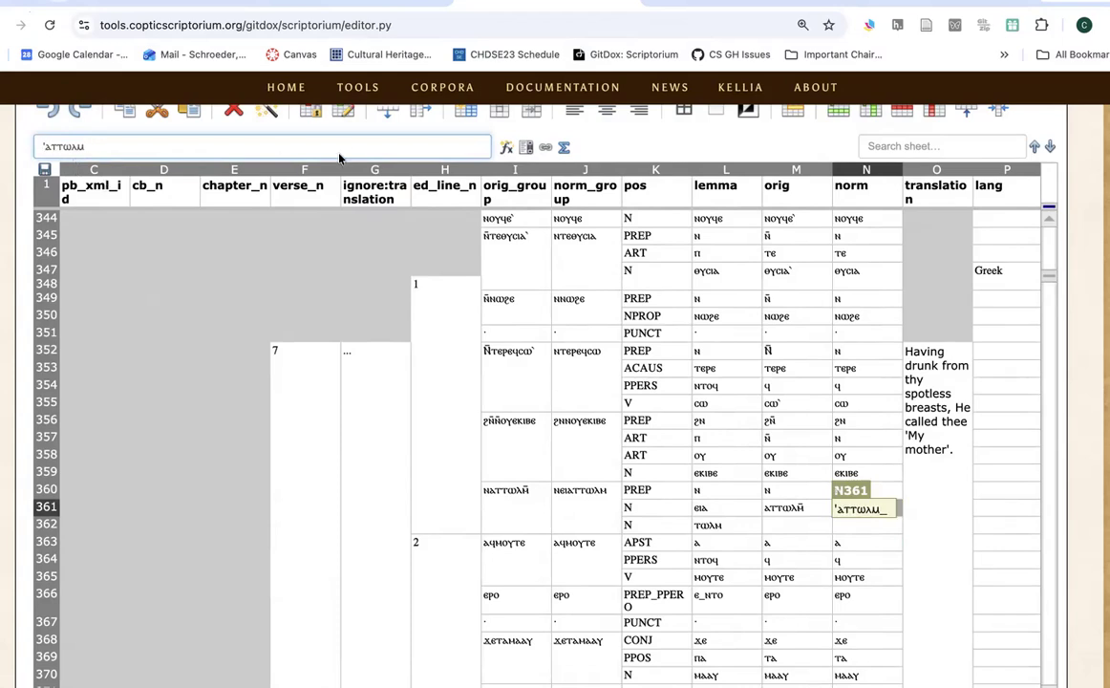
pyautogui.press('Return')
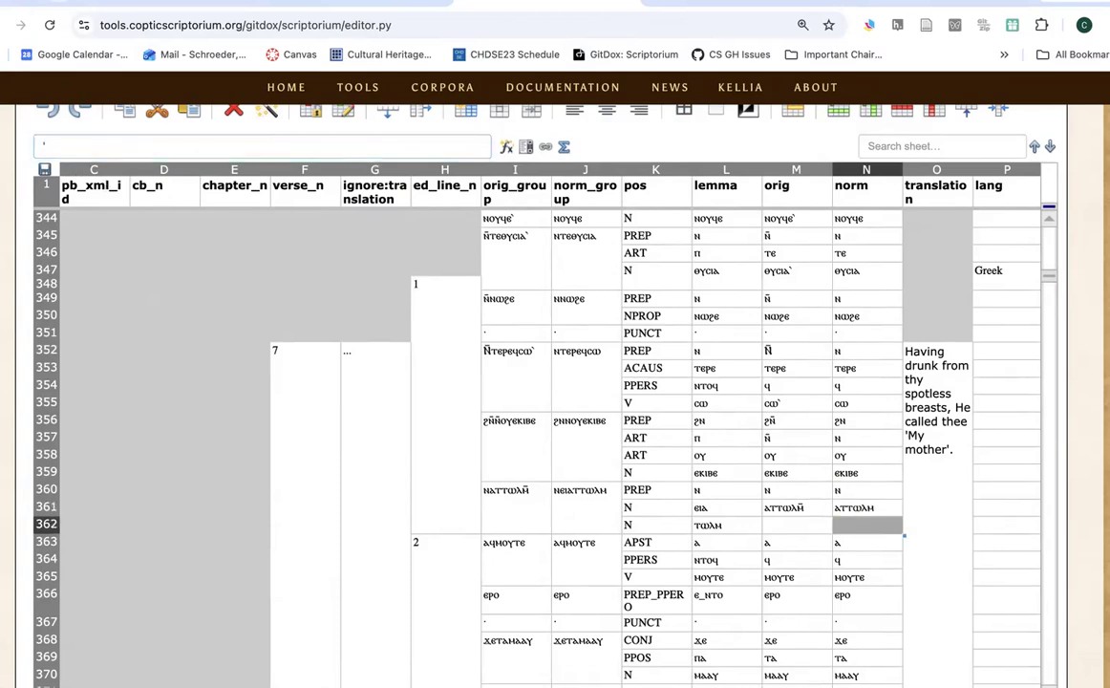
# Step: Replace the lemma in row 361 with ⲁⲧⲧⲱⲗⲙ and clear the lemma cell in row 362
pyautogui.click(719, 528)
pyautogui.click(710, 513)
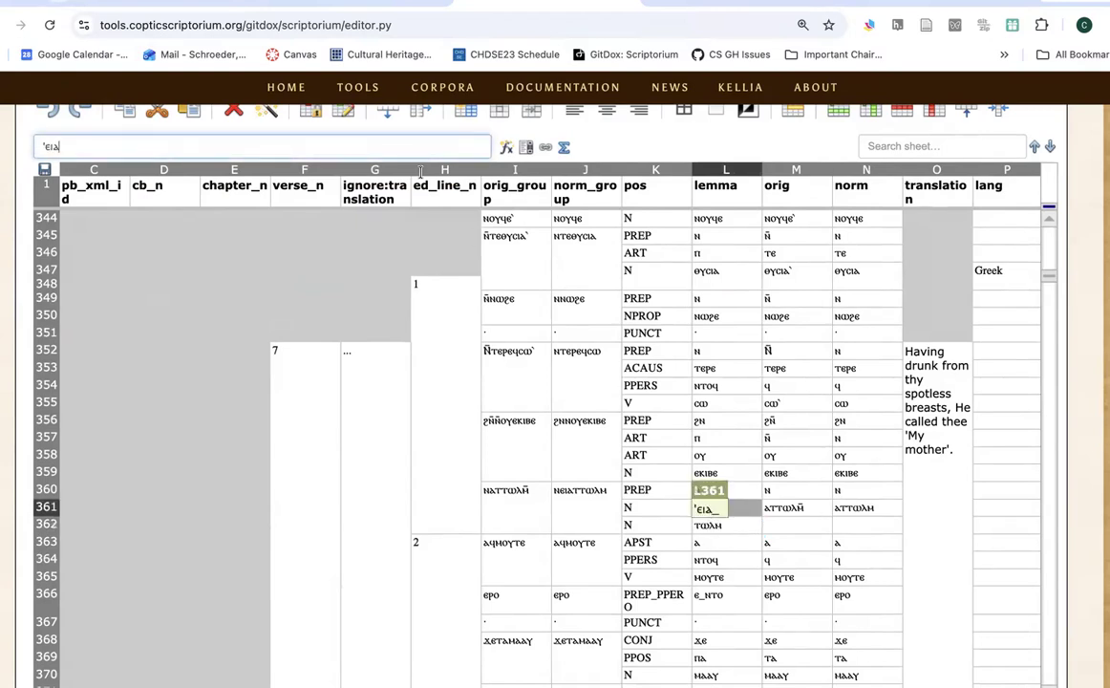
pyautogui.press('BackSpace')
pyautogui.press('BackSpace')
pyautogui.press('BackSpace')
pyautogui.write('ⲁⲧⲧⲱⲗⲏ')
pyautogui.press('Return')
pyautogui.press('Delete')
pyautogui.press('Down')
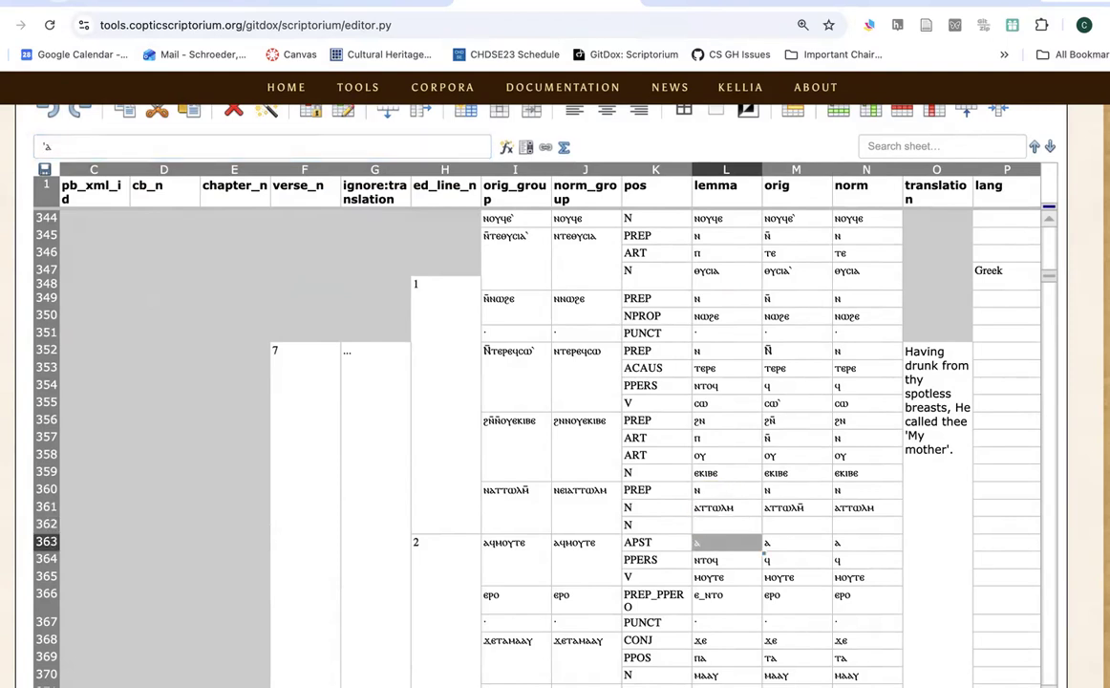
# Step: Clear the pos tag in row 362, keeping the N tag in row 361
pyautogui.press('Up')
pyautogui.press('Left')
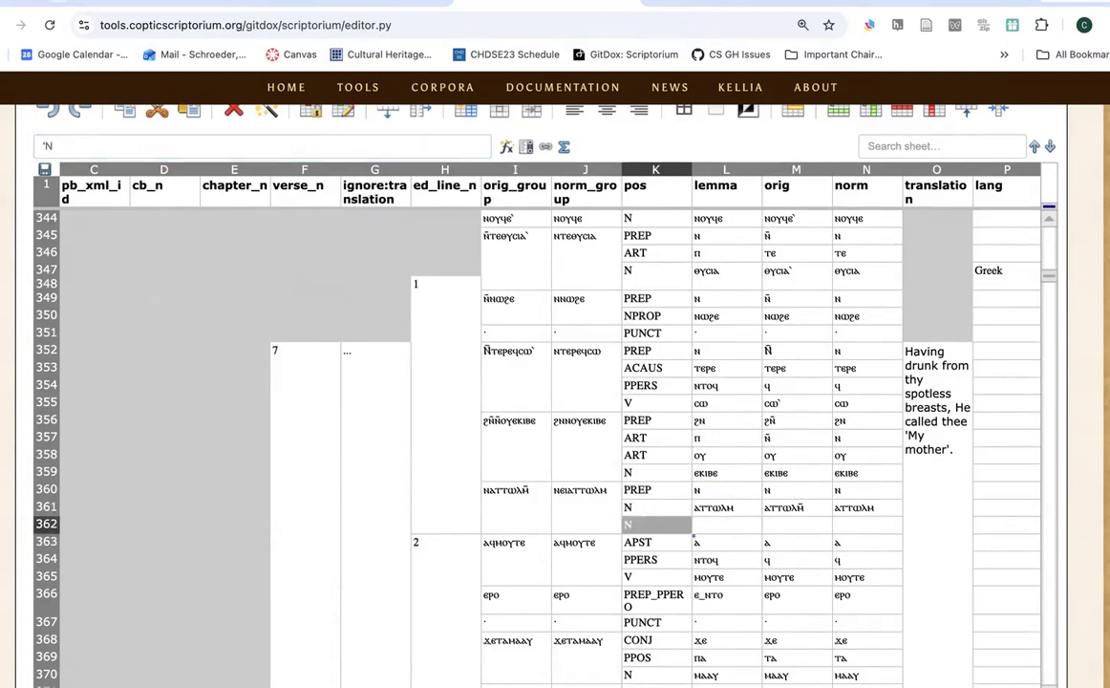
pyautogui.press('Delete')
pyautogui.press('Down')
pyautogui.press('Up')
pyautogui.press('Up')
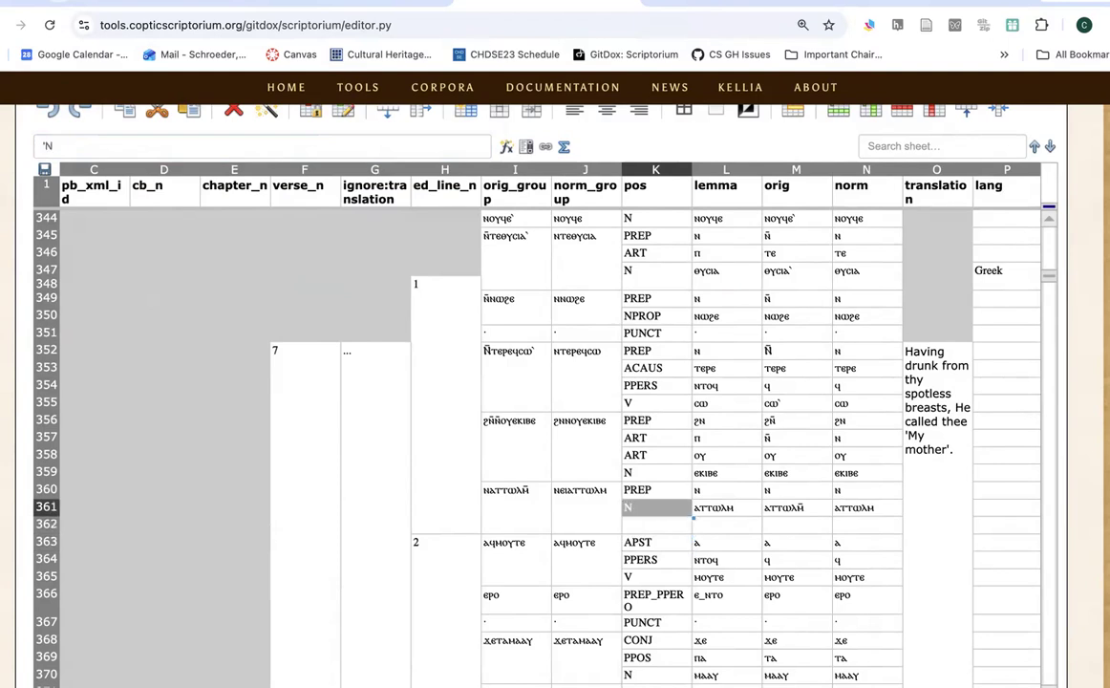
# Step: Merge rows 361–362 into one span in each of the pos, lemma, orig and norm columns
pyautogui.moveTo(635, 525); pyautogui.dragTo(828, 531)
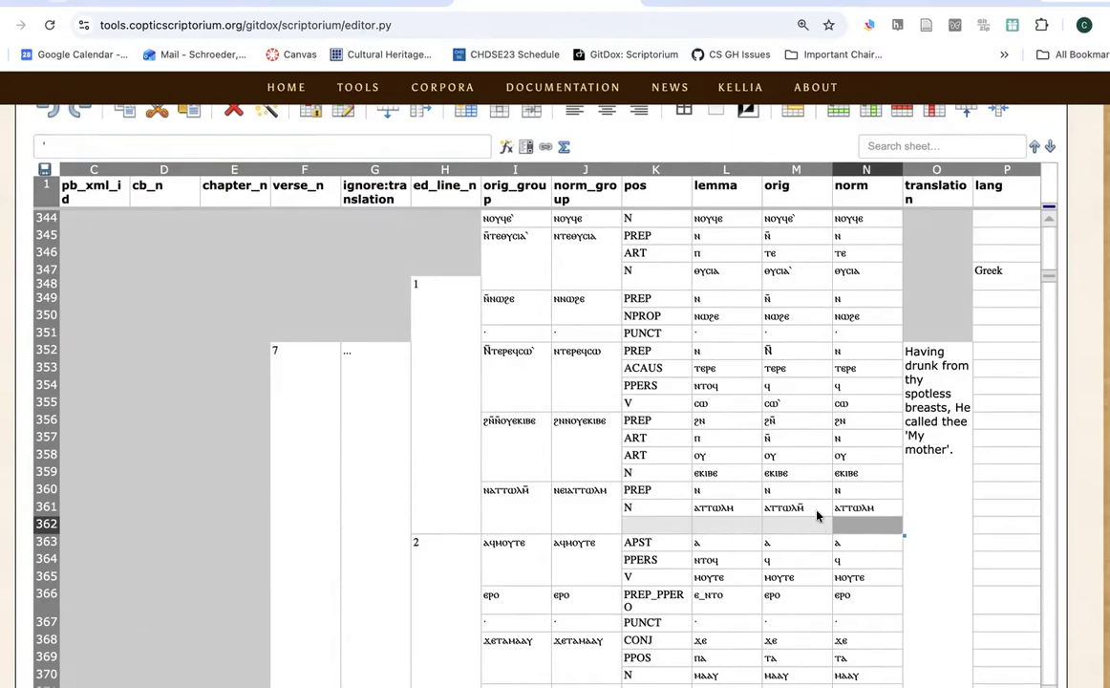
pyautogui.click(653, 528)
pyautogui.click(656, 510)
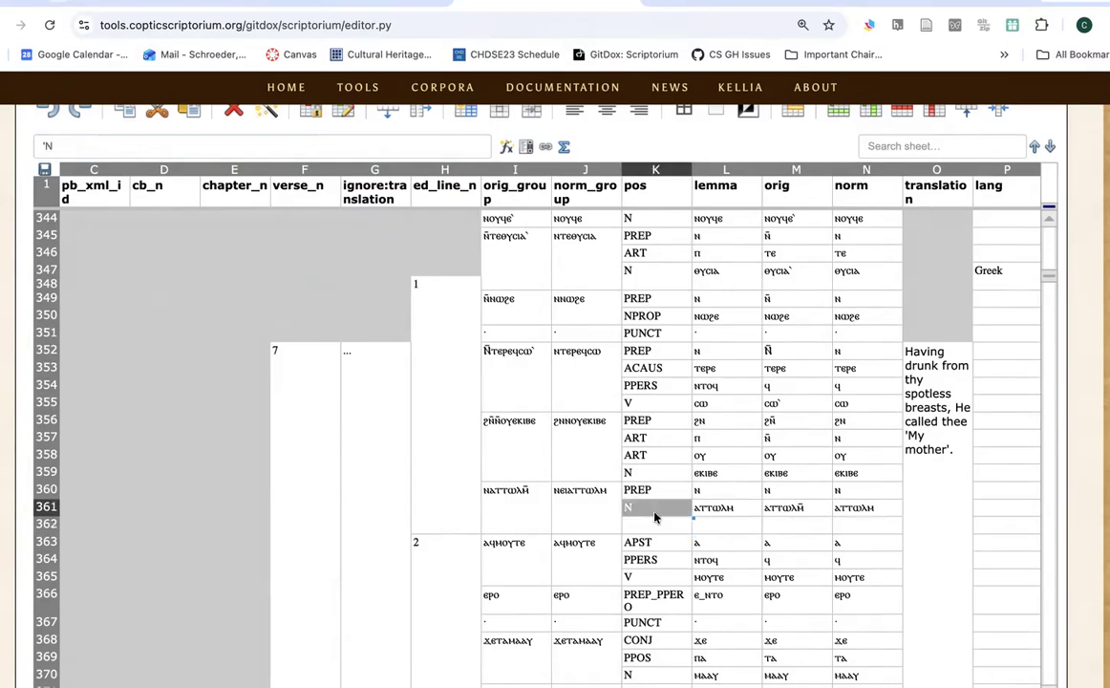
pyautogui.press('Down')
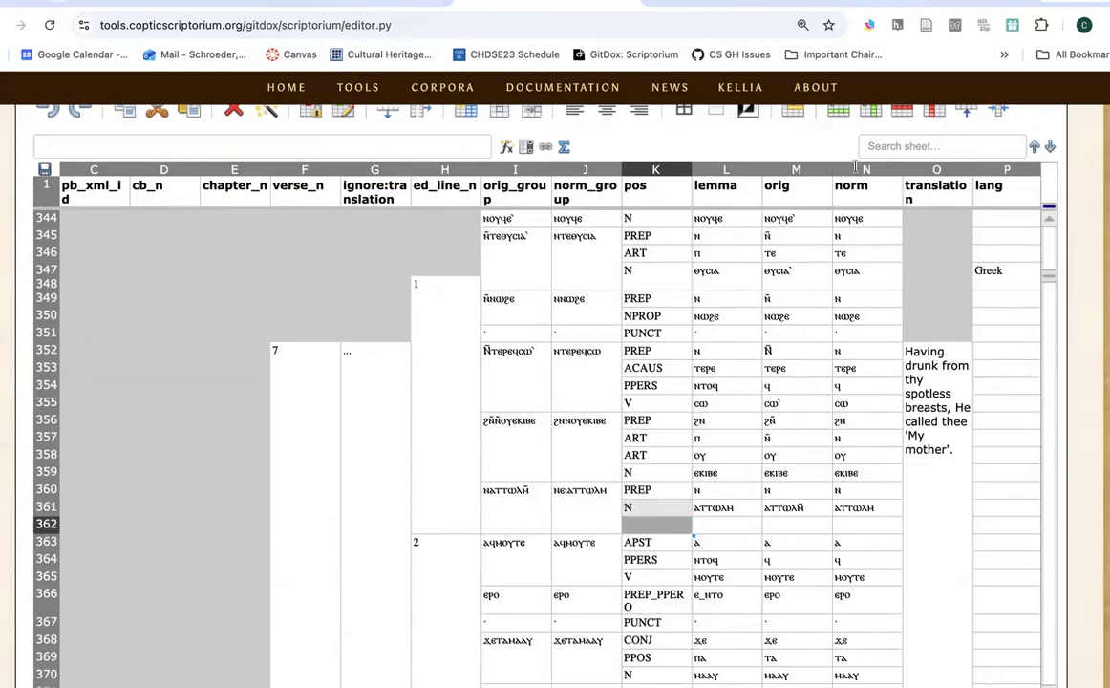
pyautogui.press('Up')
pyautogui.press('Right')
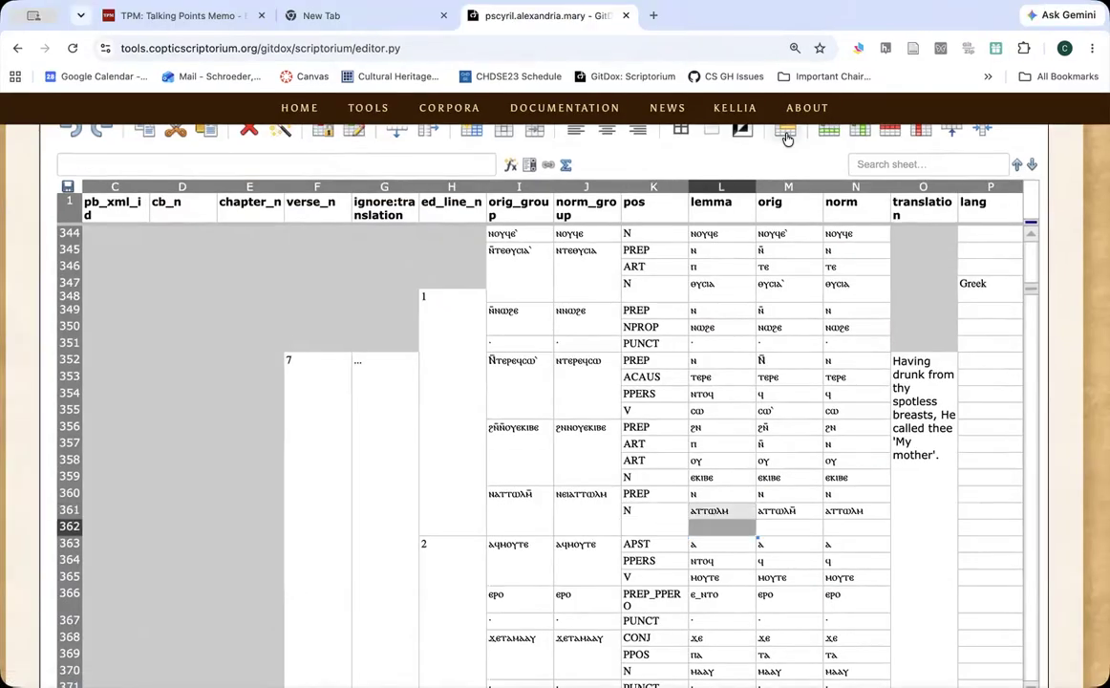
pyautogui.press('Right')
pyautogui.press('Down')
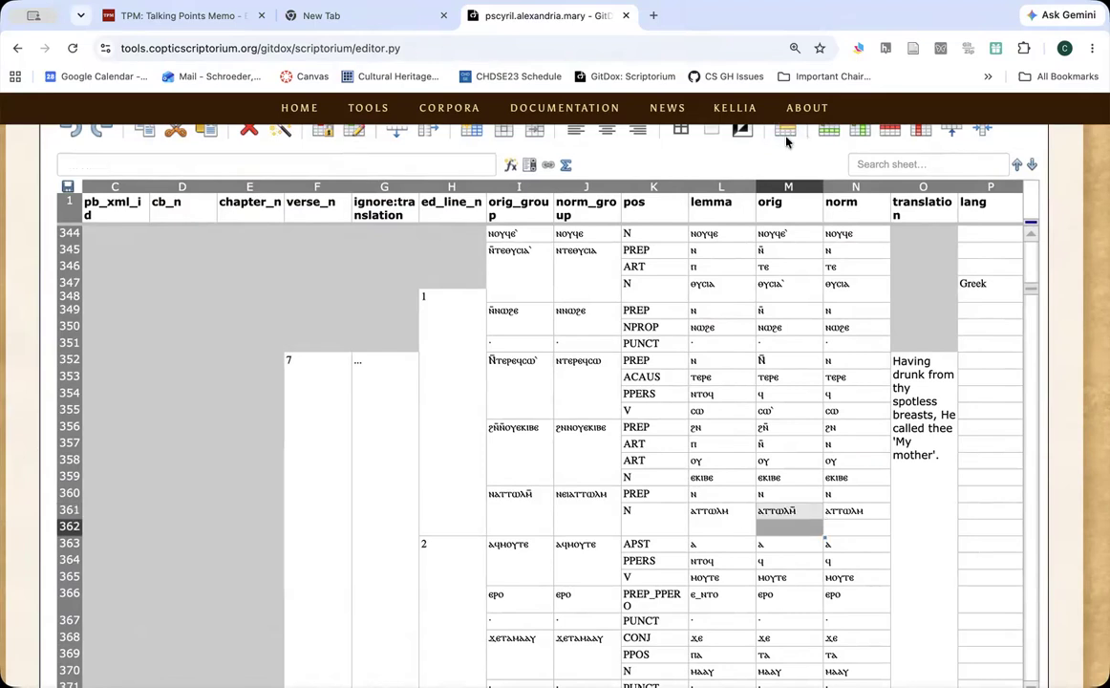
pyautogui.press('Up')
pyautogui.press('Right')
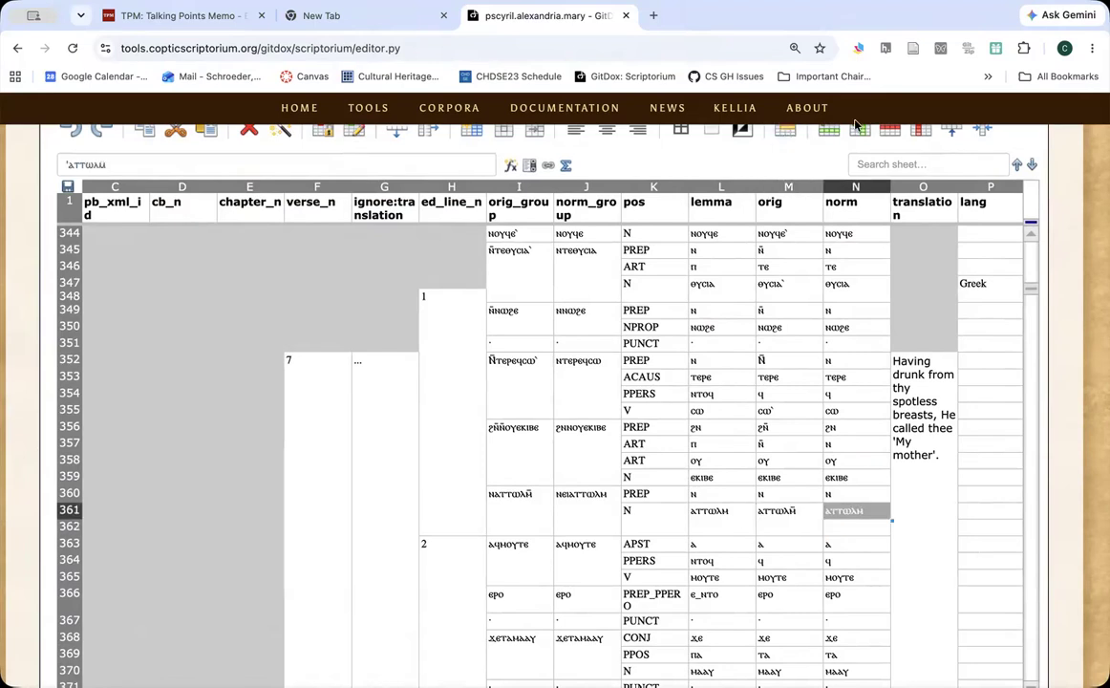
pyautogui.press('Down')
pyautogui.press('Up')
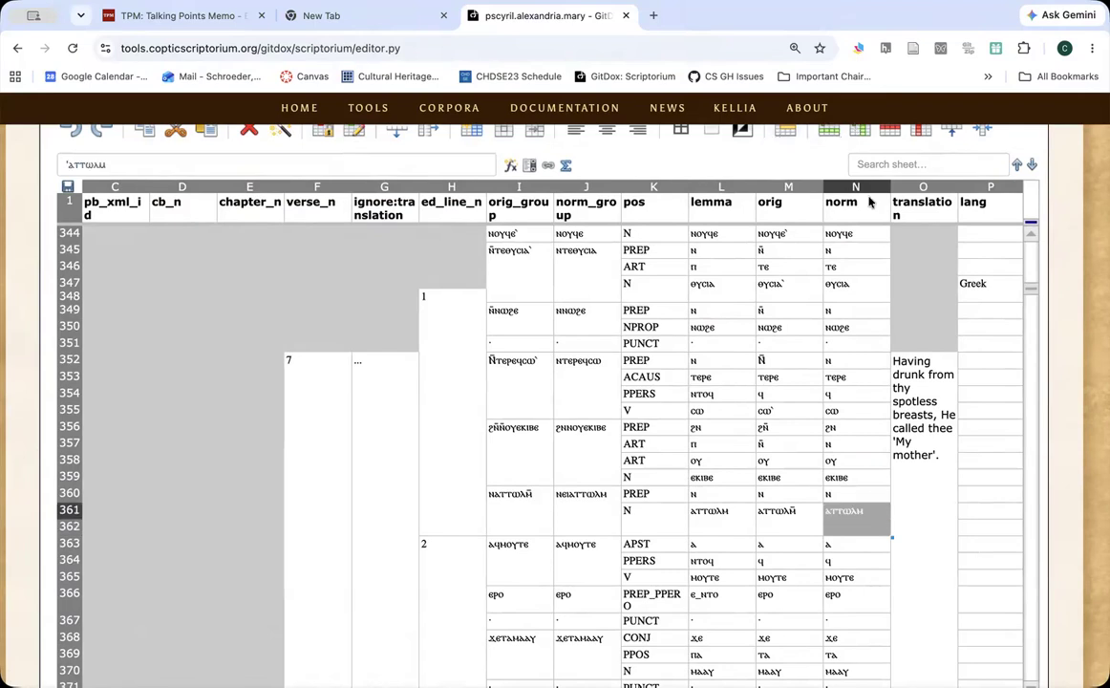
# Step: Enter the word's morphemes in the morph column: ⲁⲧ in row 361 and ⲧⲱⲗⲙ in row 362
pyautogui.scroll(-2, 1051, 566)
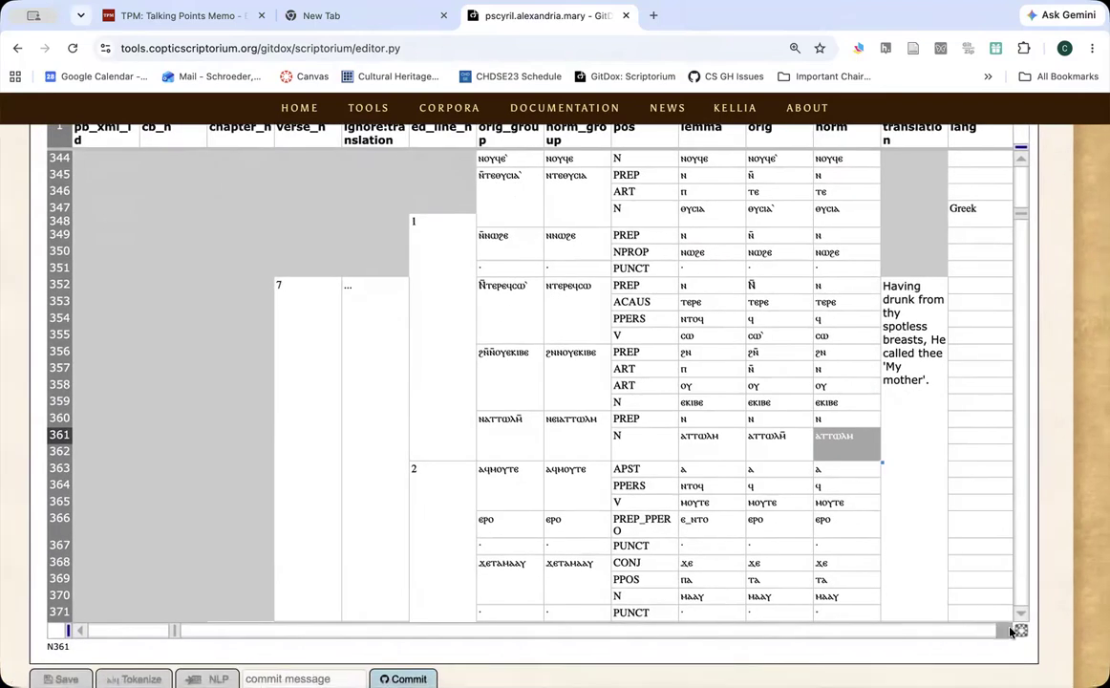
pyautogui.hscroll(3, 911, 569)
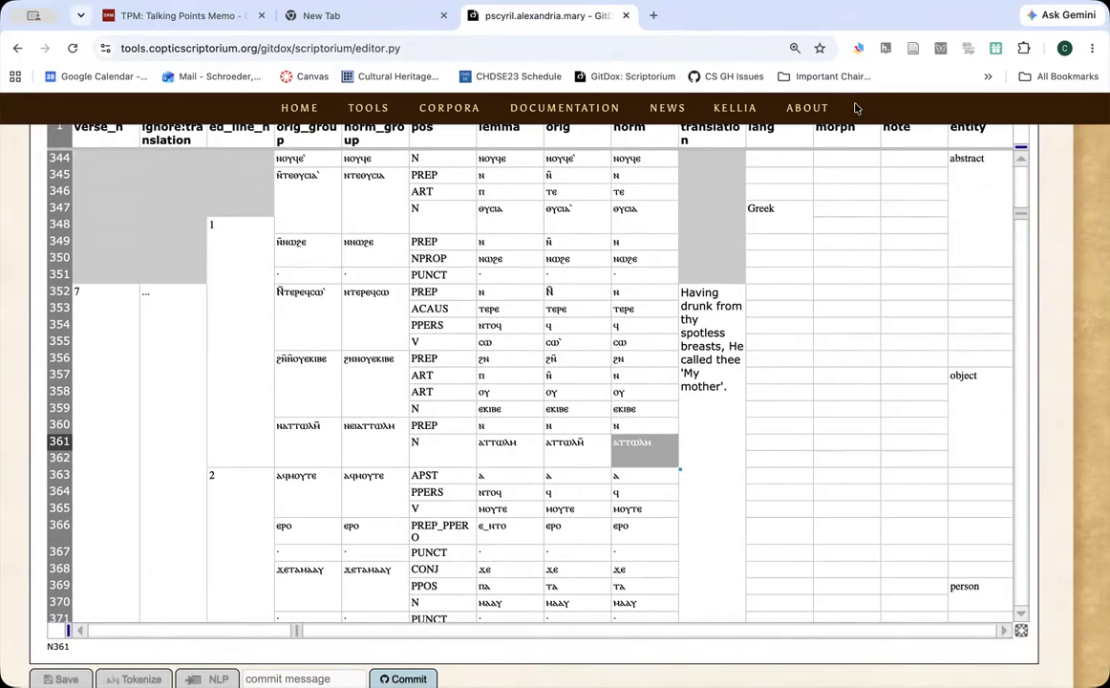
pyautogui.click(842, 443)
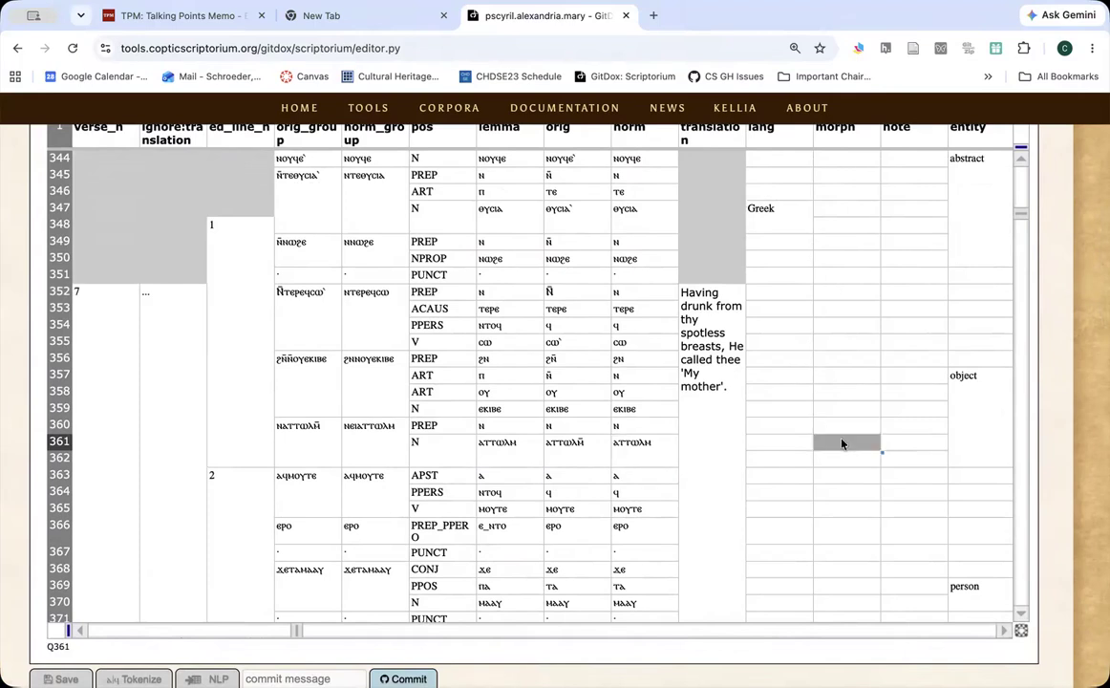
pyautogui.doubleClick(841, 443)
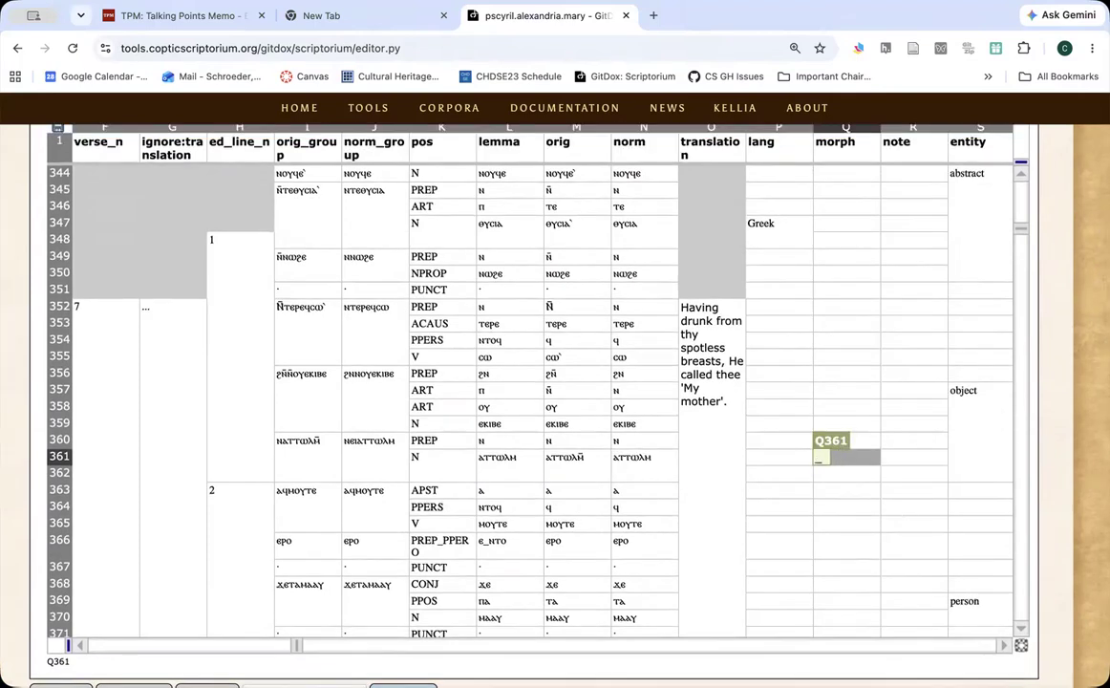
pyautogui.write('ⲁⲧ')
pyautogui.press('Return')
pyautogui.write('ⲧⲱⲗⲙ')
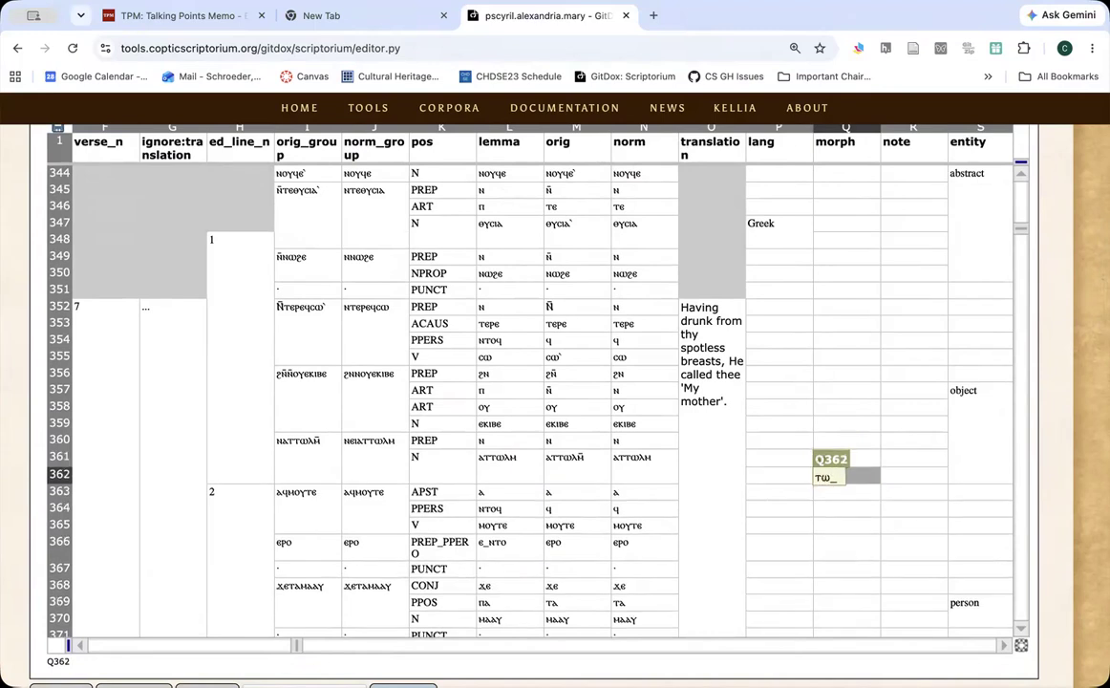
pyautogui.press('Return')
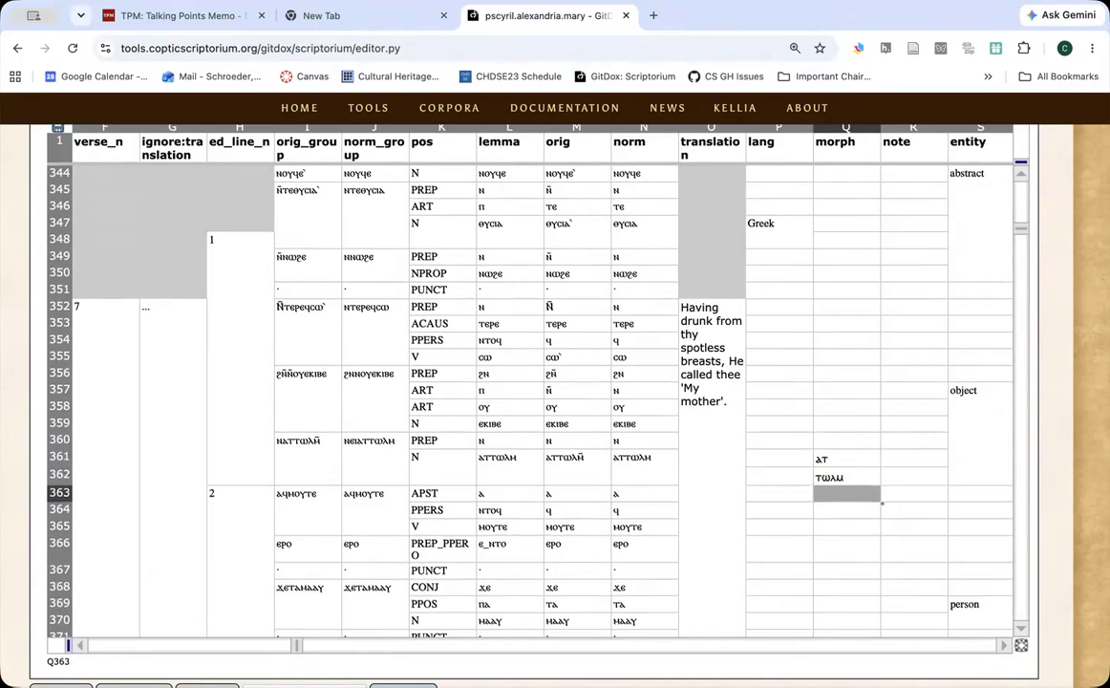
pyautogui.click(827, 482)
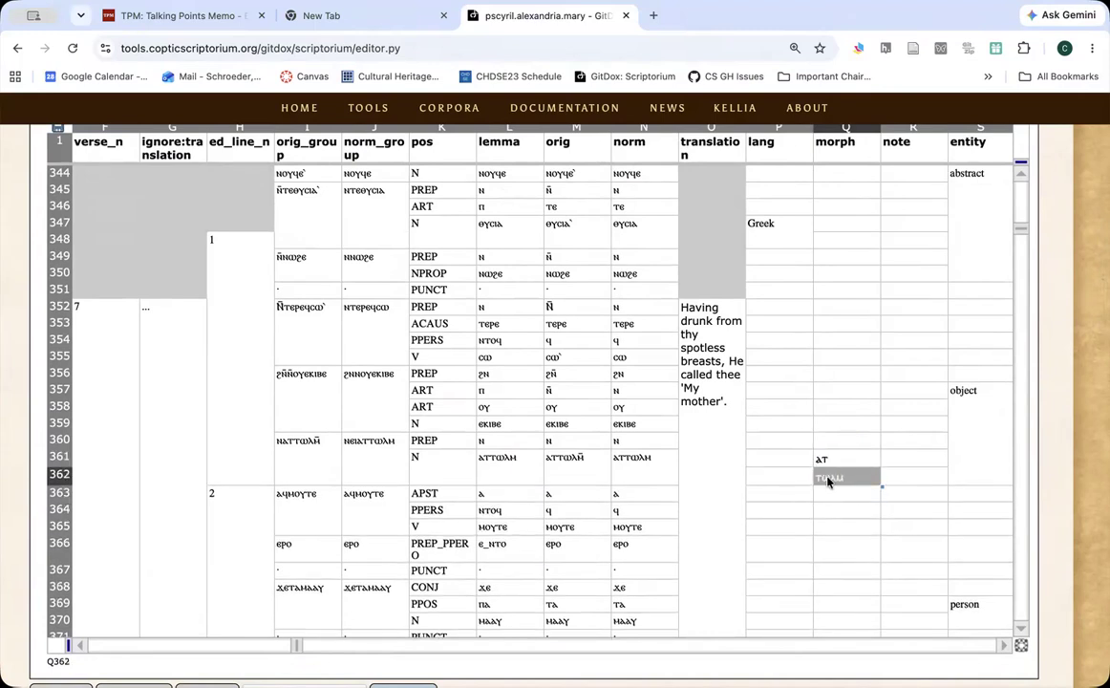
# Step: Compare the morph entries in rows 361–362 with the tok column and the edition line spans
pyautogui.click(77, 647)
pyautogui.click(77, 647)
pyautogui.click(77, 647)
pyautogui.click(78, 647)
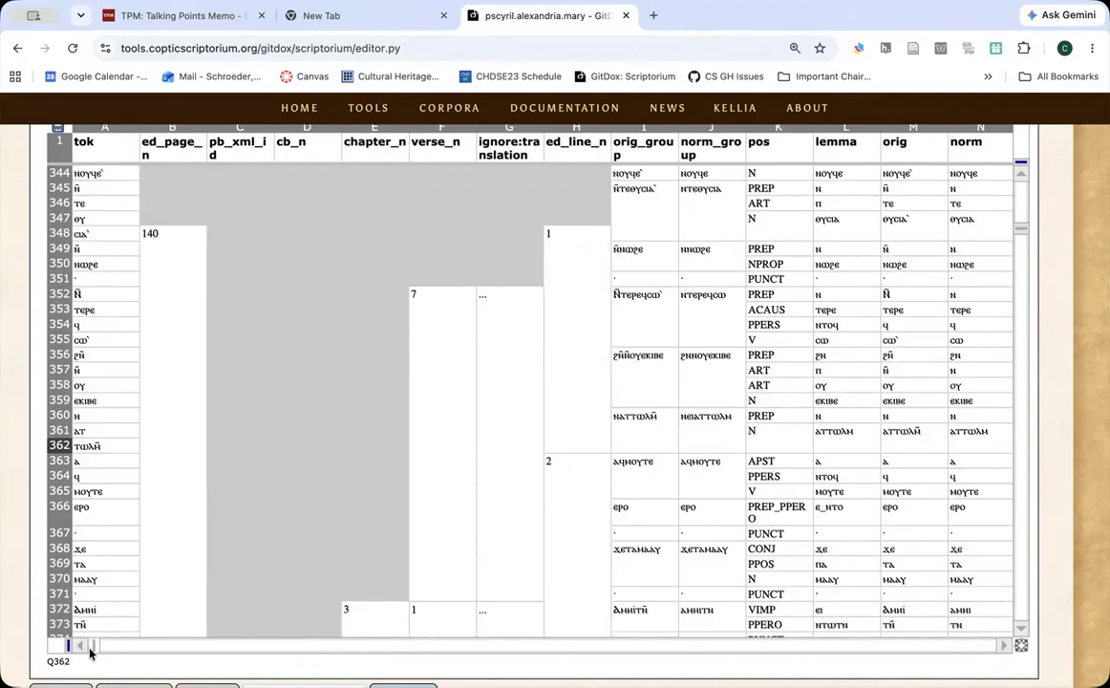
pyautogui.click(1005, 645)
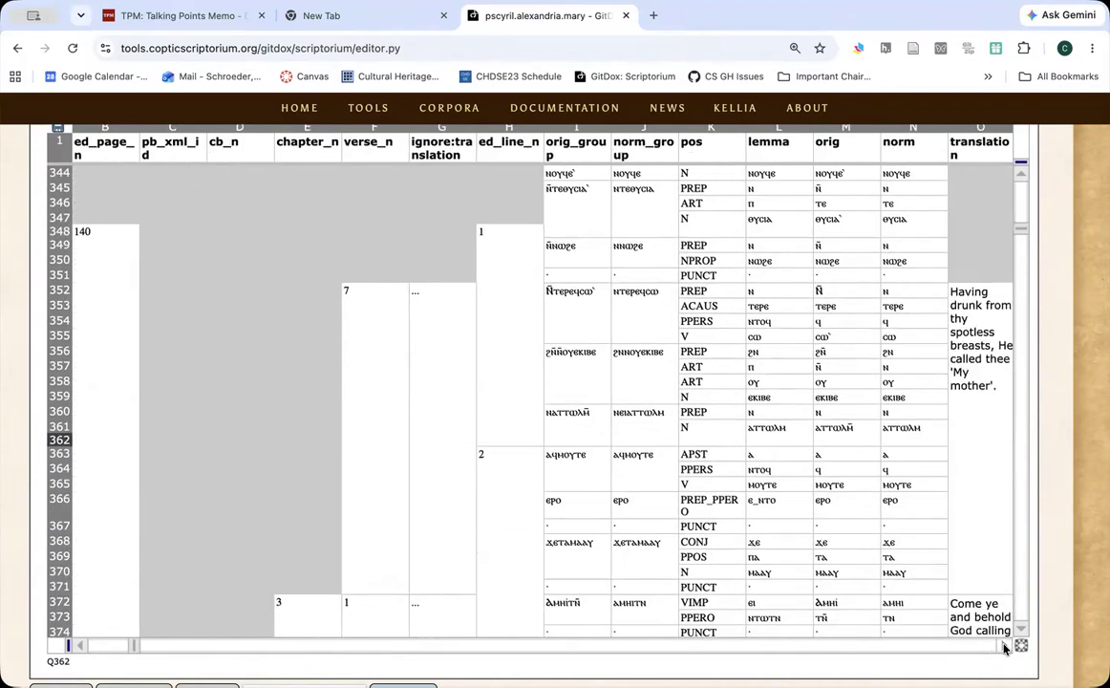
pyautogui.click(1005, 645)
pyautogui.click(1005, 644)
pyautogui.click(1005, 645)
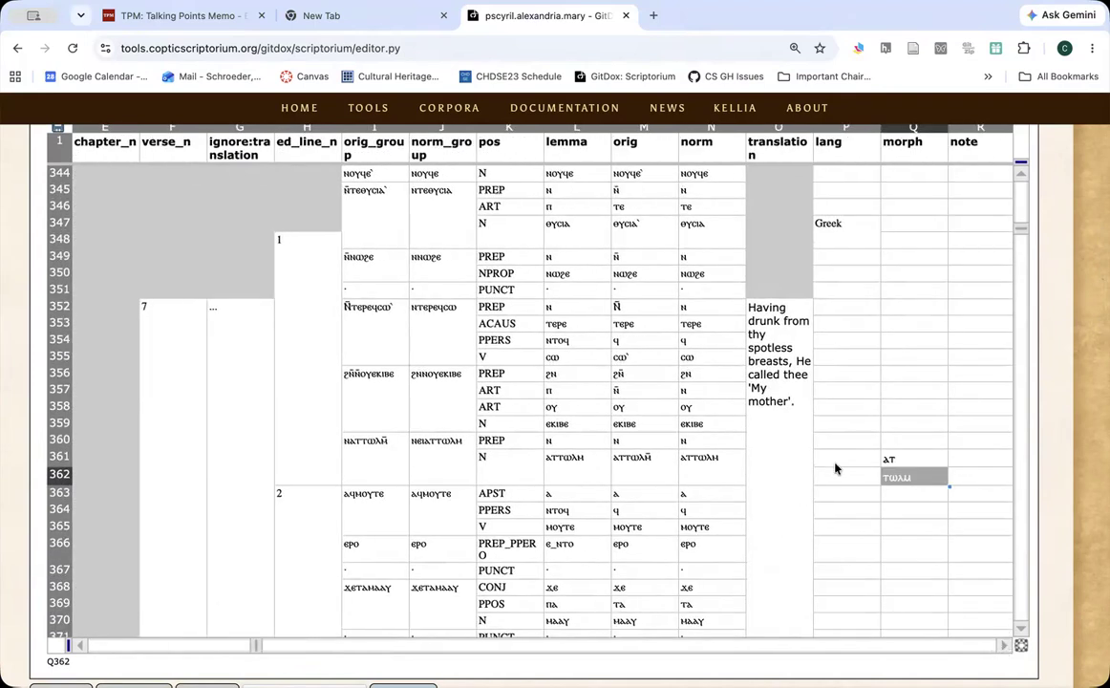
pyautogui.click(888, 462)
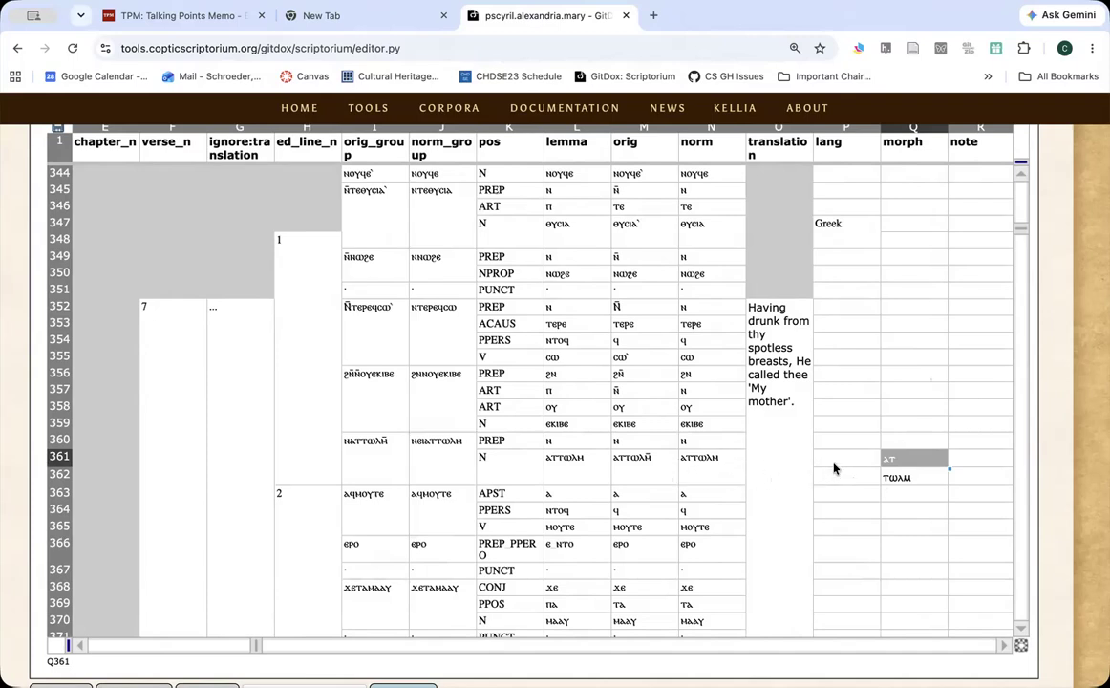
pyautogui.click(308, 471)
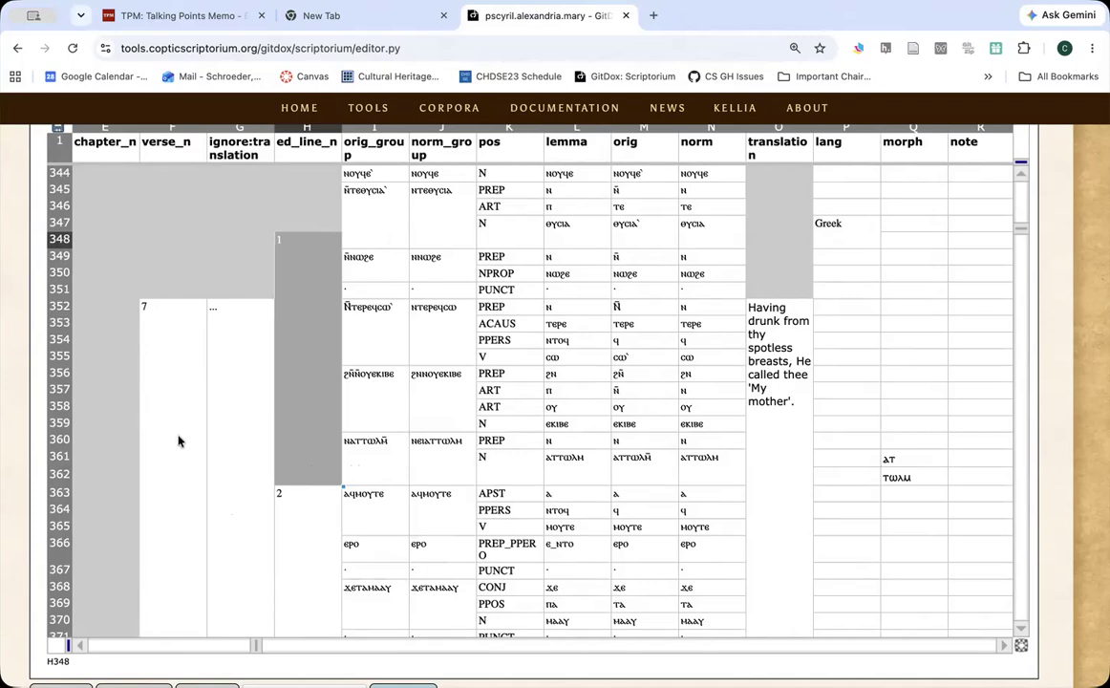
pyautogui.click(79, 647)
pyautogui.click(80, 647)
pyautogui.click(79, 647)
pyautogui.click(80, 646)
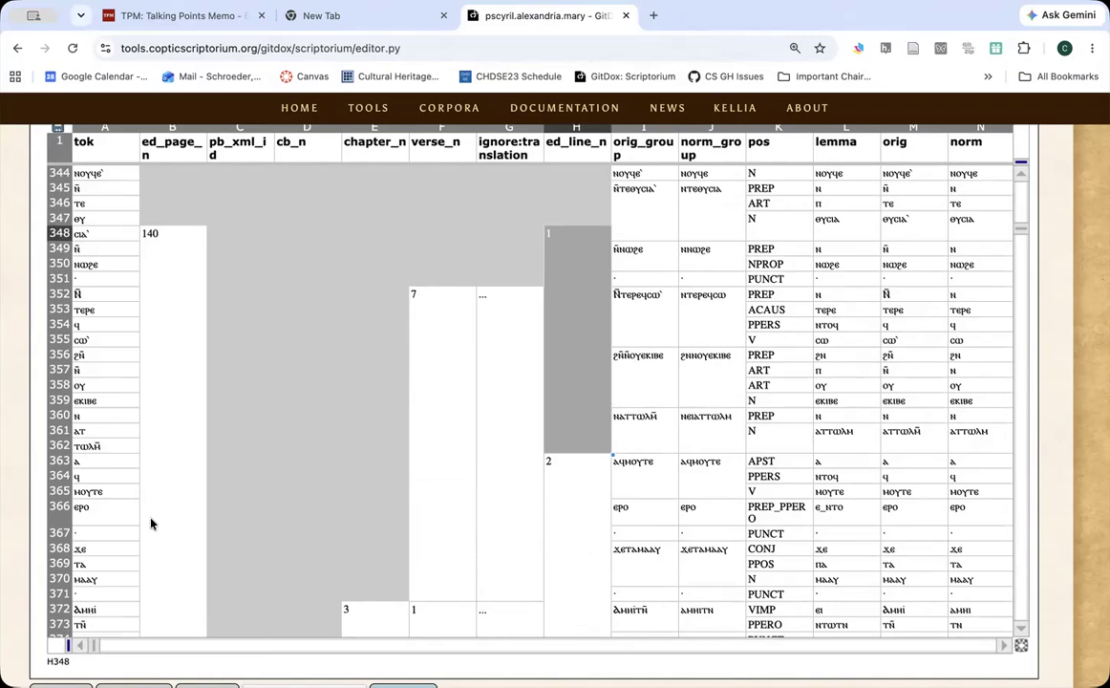
pyautogui.click(166, 463)
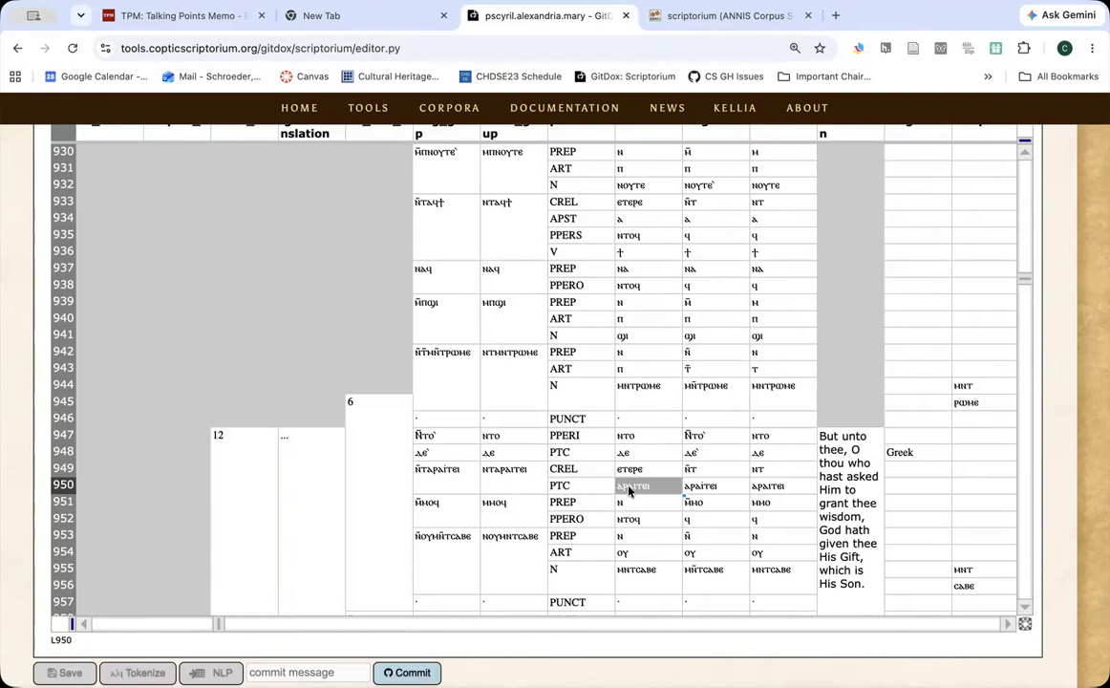
# Step: Insert two empty rows directly below row 950 and select the tok cell in row 950
pyautogui.click(83, 626)
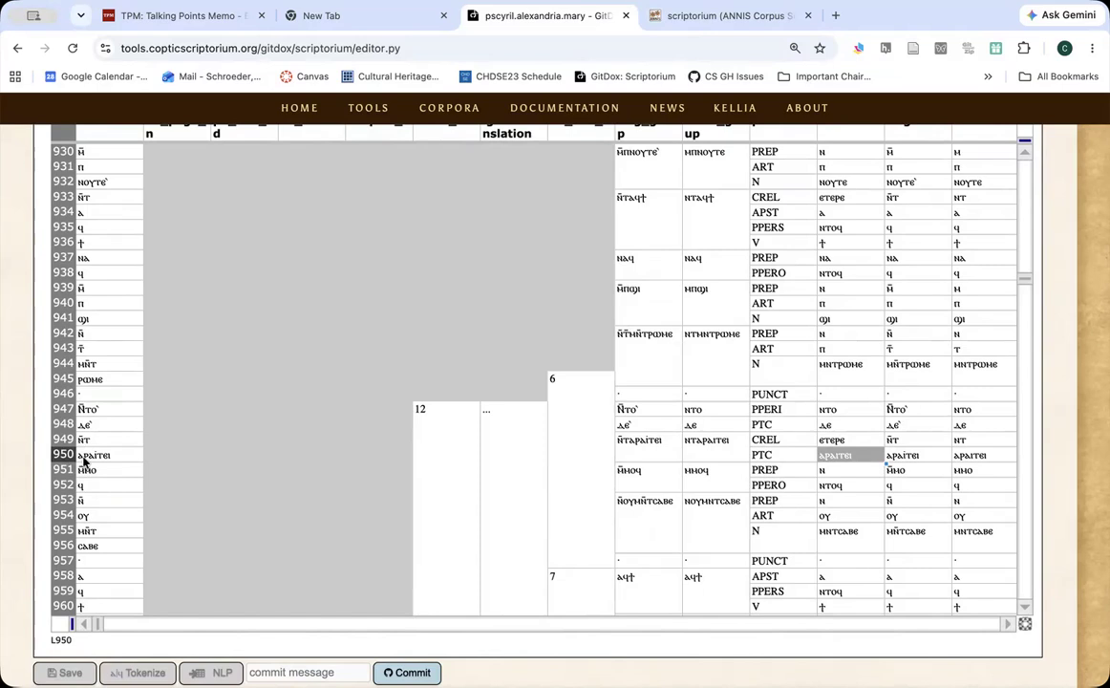
pyautogui.click(97, 471)
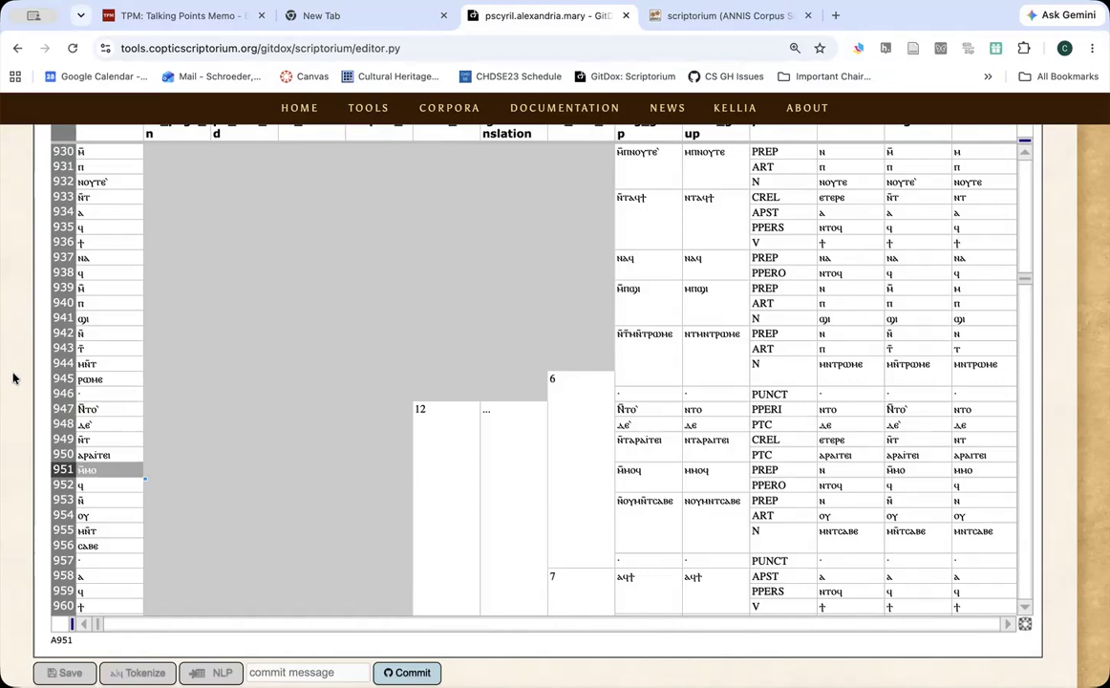
pyautogui.scroll(1, 14, 378)
pyautogui.scroll(2, 13, 378)
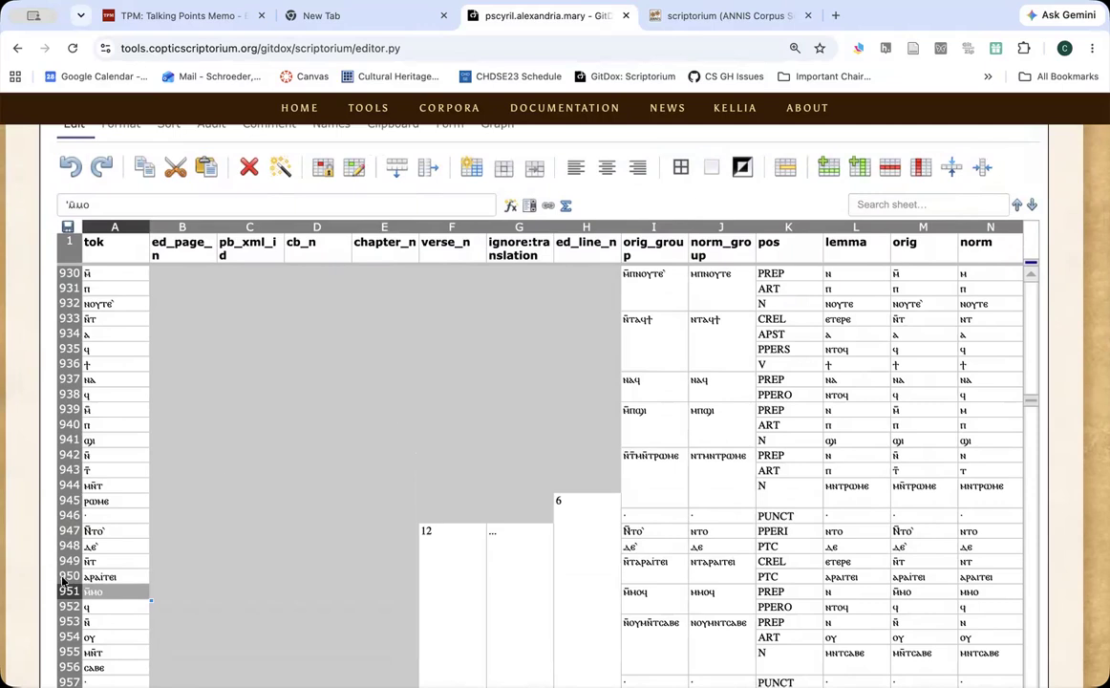
pyautogui.click(112, 577)
pyautogui.click(109, 593)
pyautogui.click(828, 168)
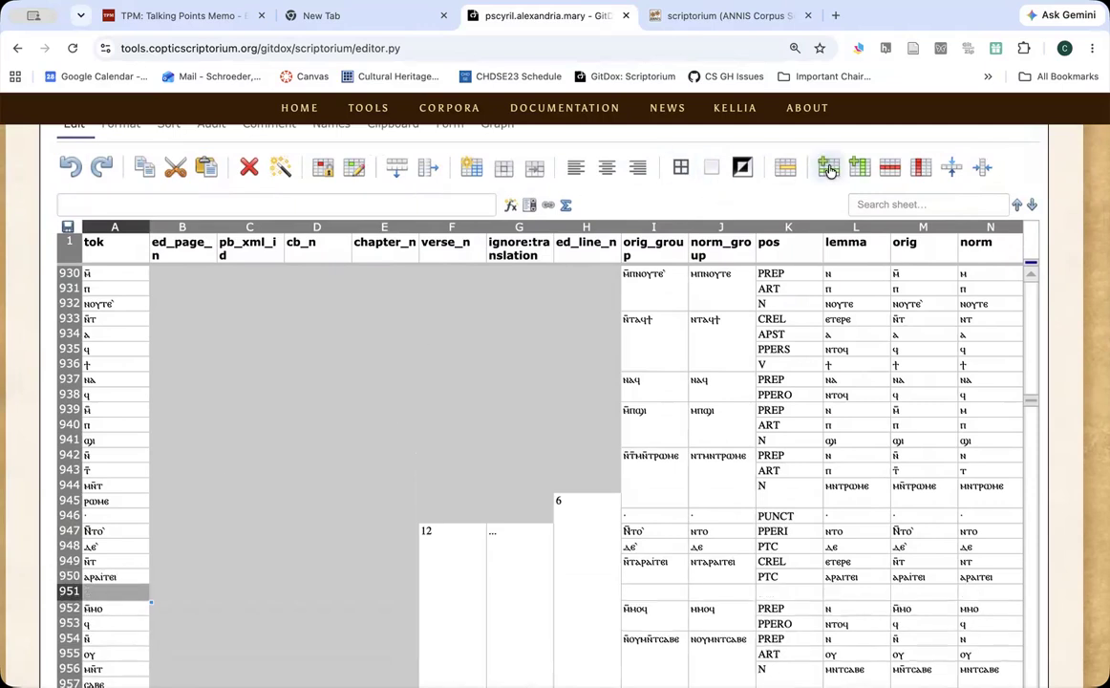
pyautogui.click(828, 168)
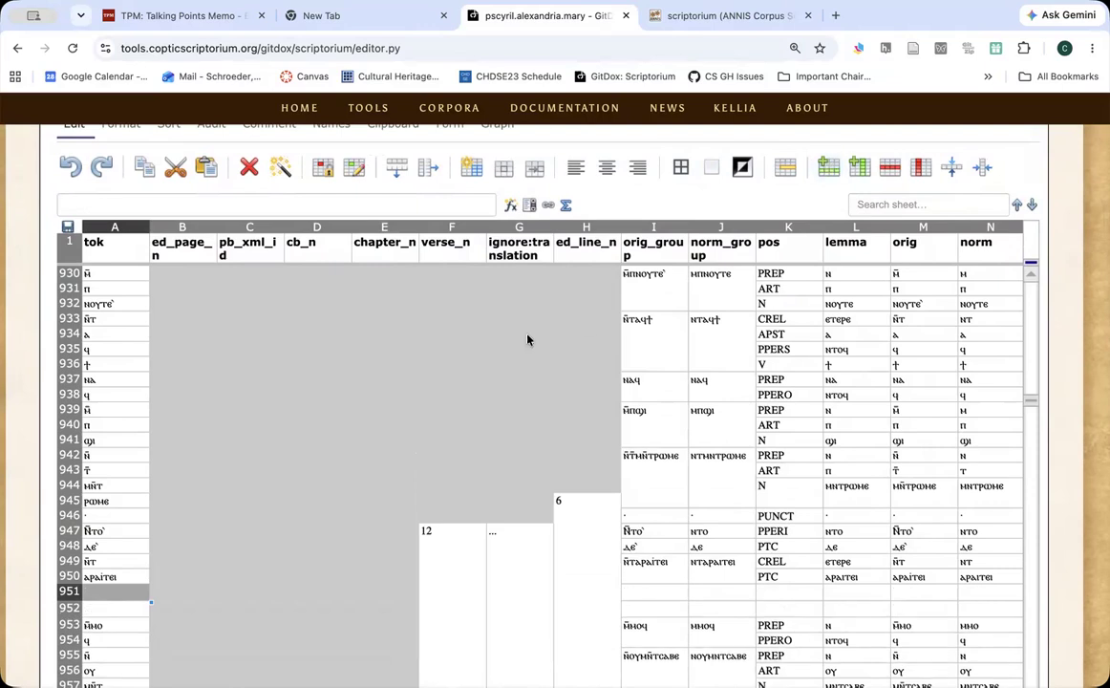
pyautogui.click(116, 581)
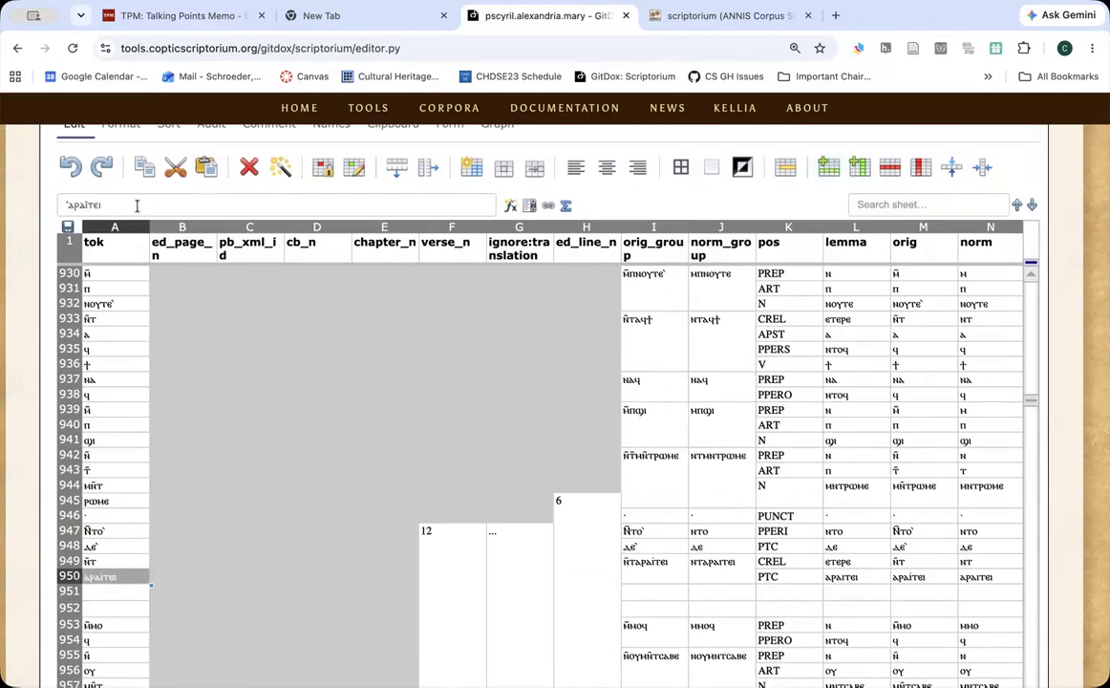
# Step: Split the row 950 token across the tok column: ⲁ in row 950, ⲣ in row 951 and ⲁⲓ̈ⲧⲉⲓ in row 952
pyautogui.moveTo(81, 206); pyautogui.dragTo(108, 204)
pyautogui.hotkey('ctrl', 'x')
pyautogui.press('Return')
pyautogui.press('Down')
pyautogui.hotkey('ctrl', 'v')
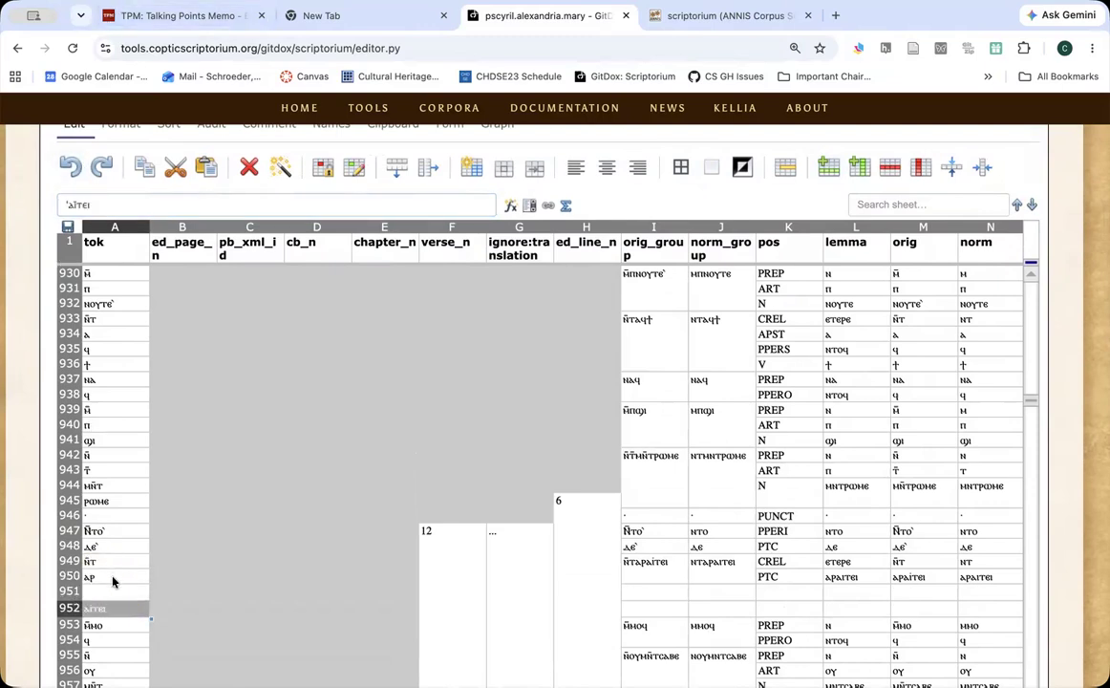
pyautogui.click(112, 578)
pyautogui.click(86, 205)
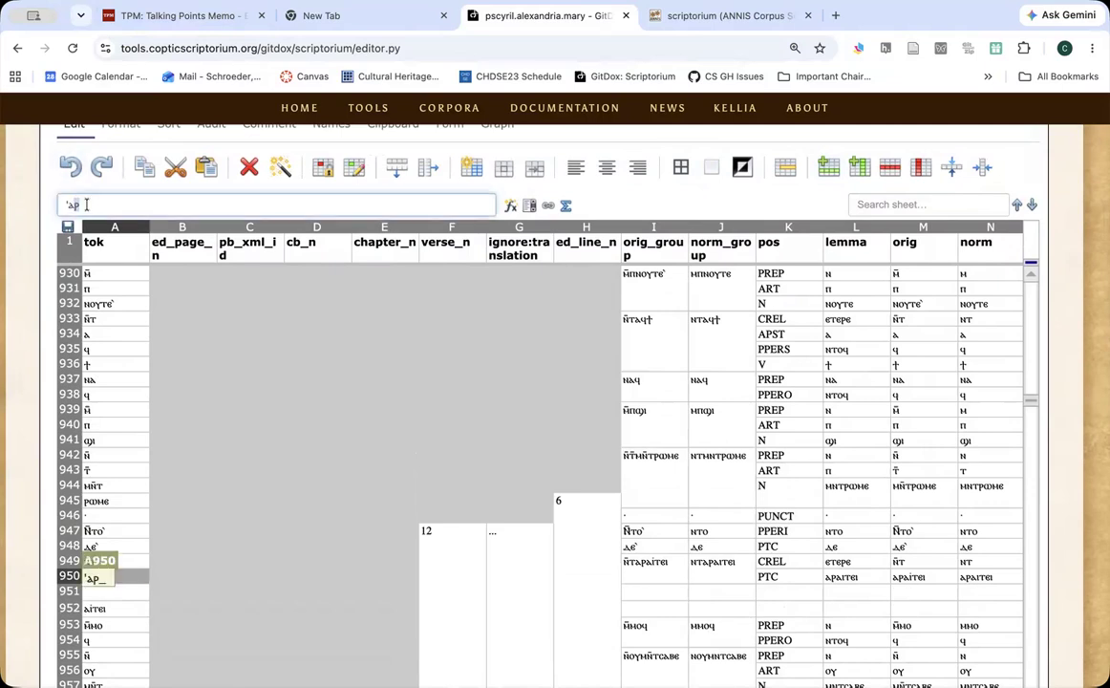
pyautogui.press('BackSpace')
pyautogui.click(121, 595)
pyautogui.write('ⲣ')
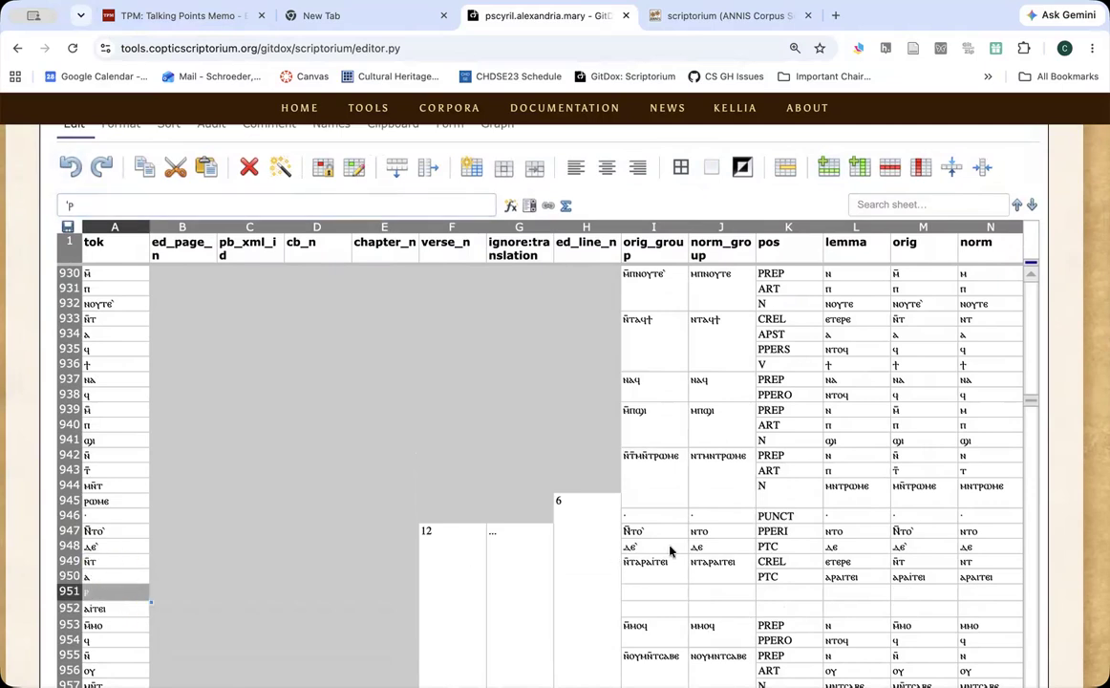
# Step: Extend the orig_group span that starts in row 949 so it covers rows 949–952
pyautogui.scroll(-1, 1085, 637)
pyautogui.scroll(-3, 1085, 638)
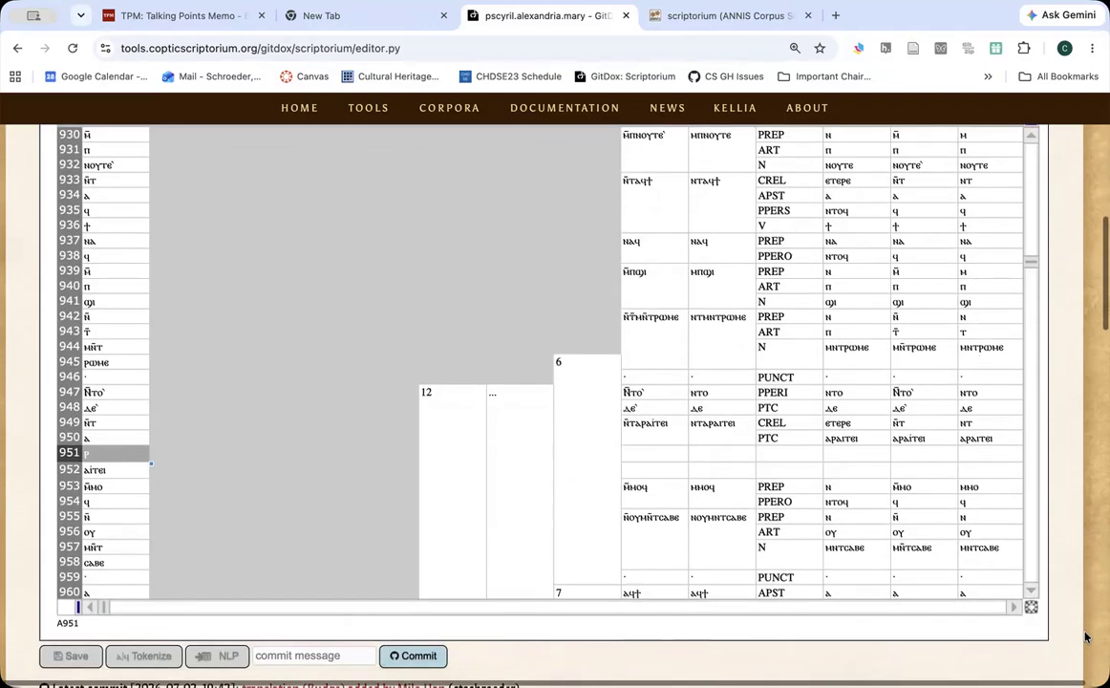
pyautogui.scroll(3, 554, 382)
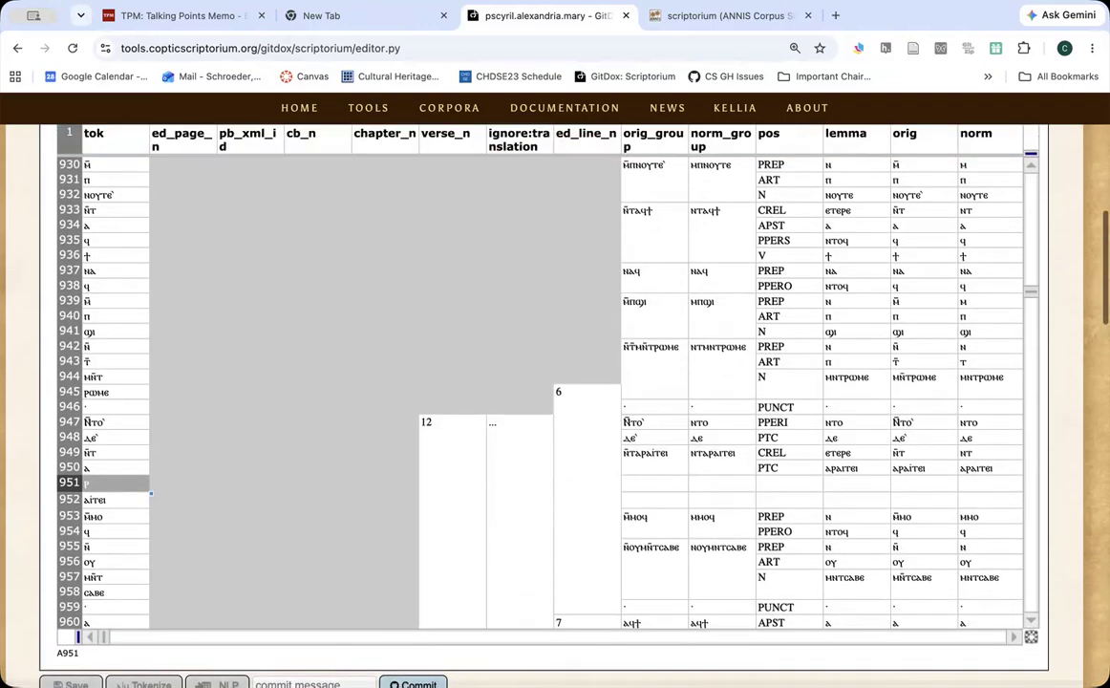
pyautogui.scroll(-1, 554, 382)
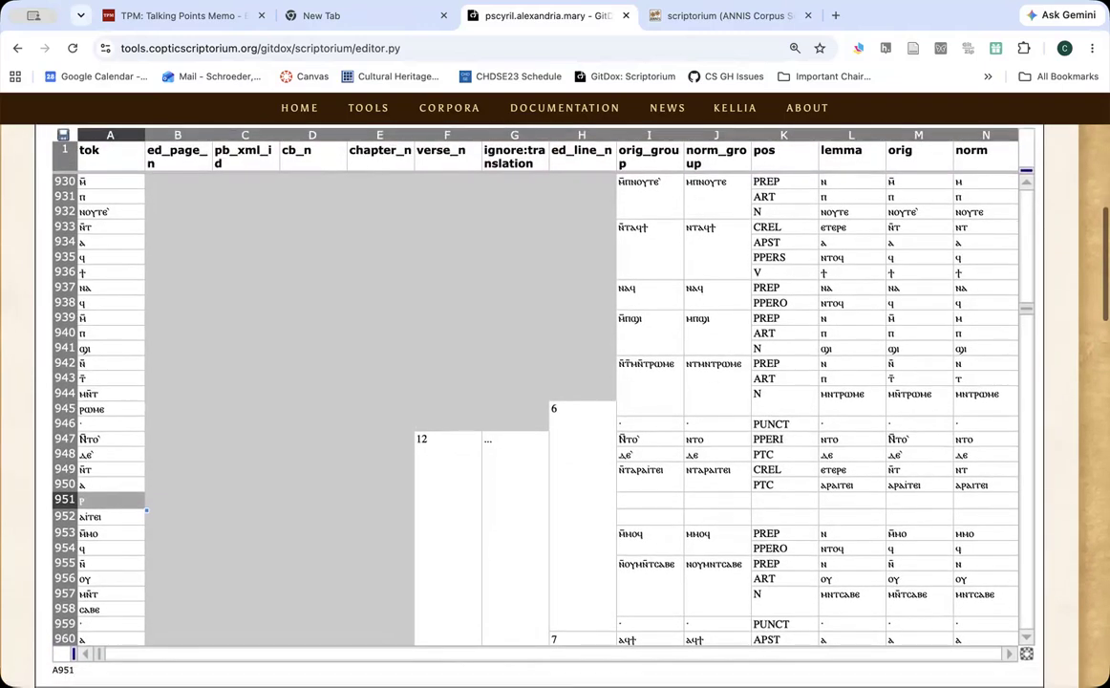
pyautogui.click(577, 568)
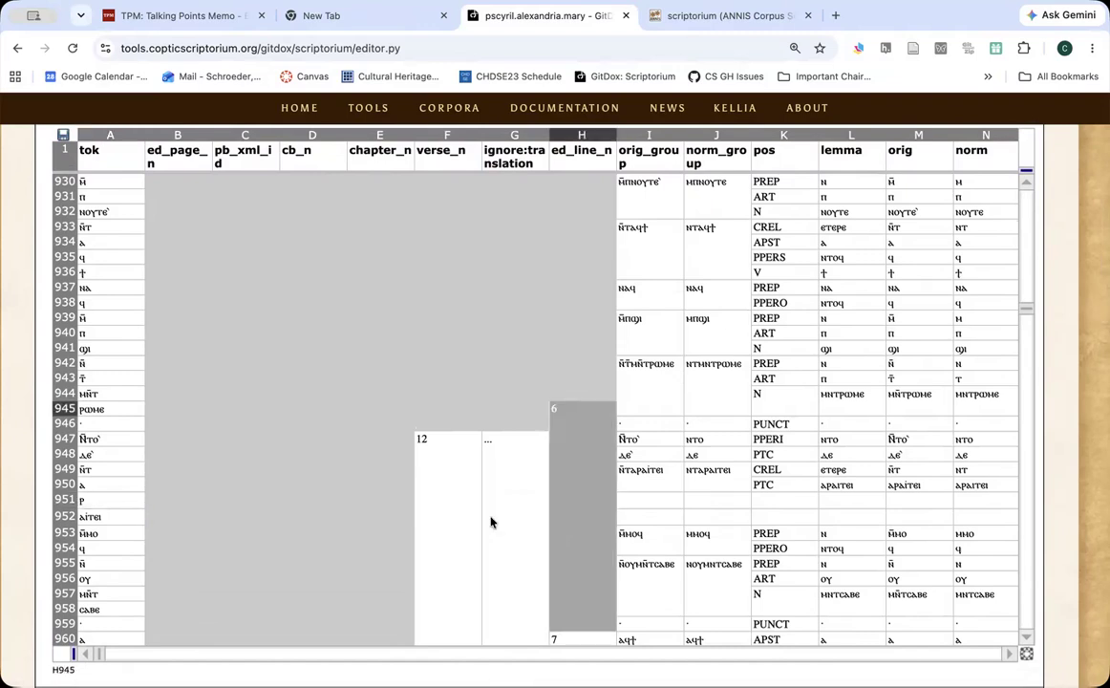
pyautogui.click(645, 493)
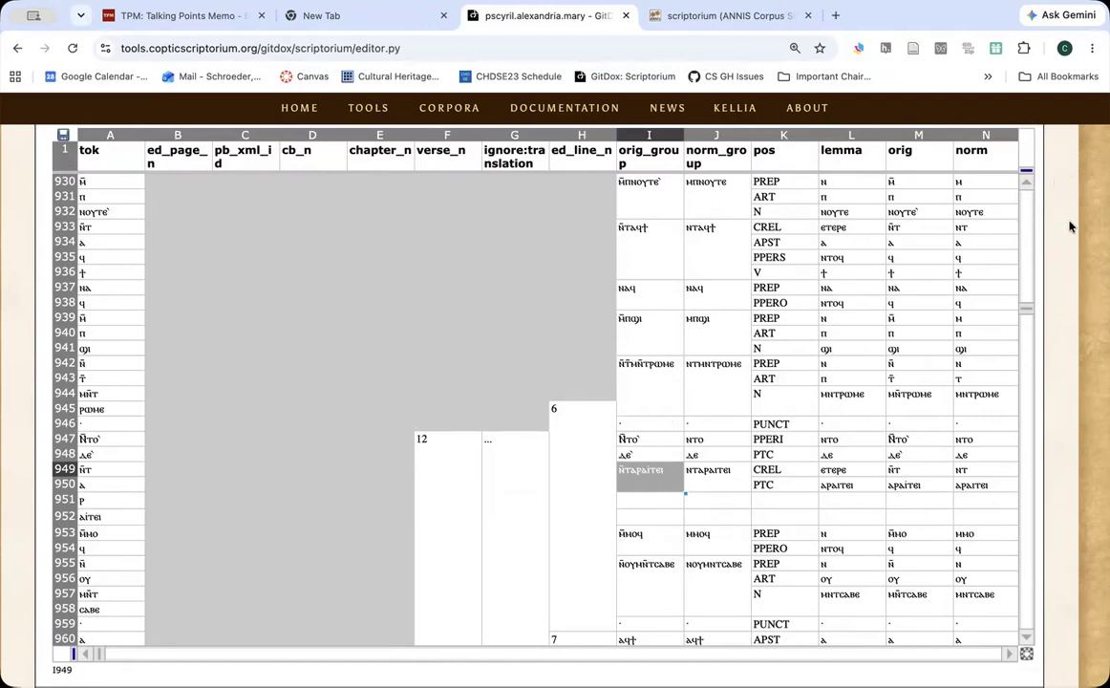
pyautogui.scroll(1, 1071, 226)
pyautogui.scroll(-1, 1070, 224)
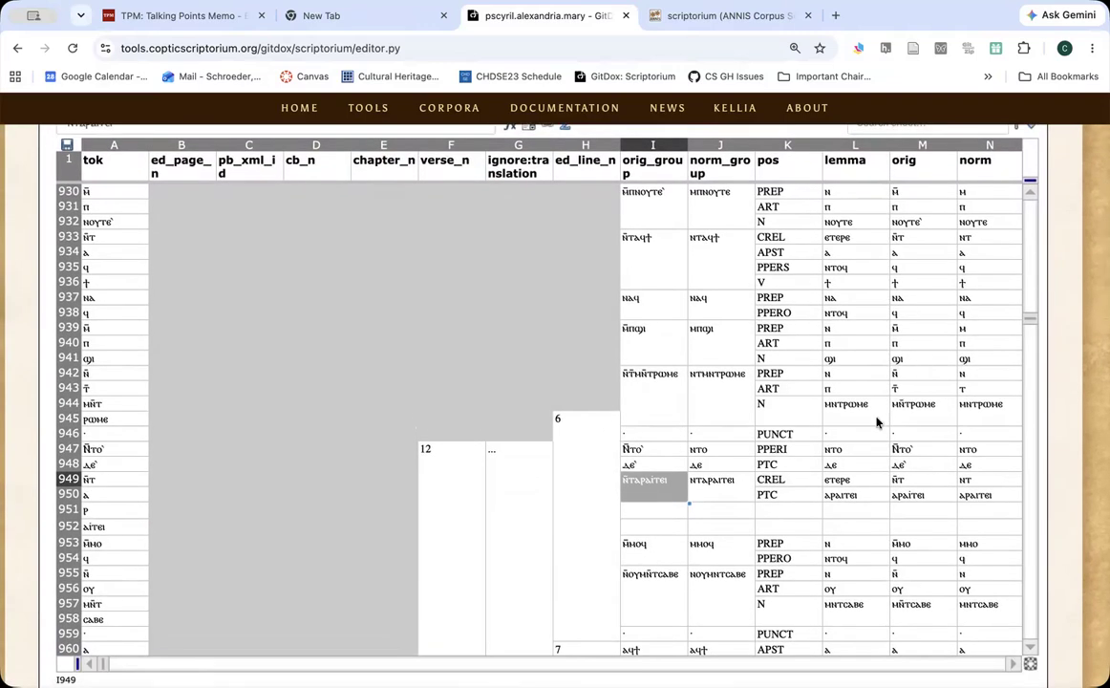
pyautogui.scroll(1, 1072, 320)
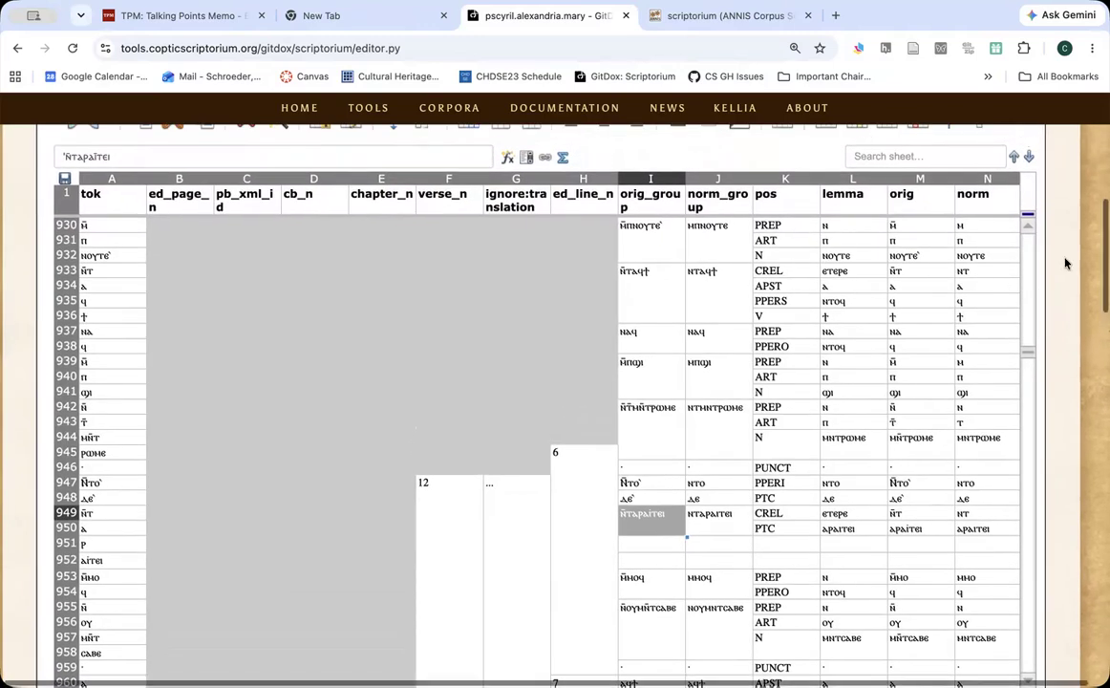
pyautogui.scroll(1, 1067, 264)
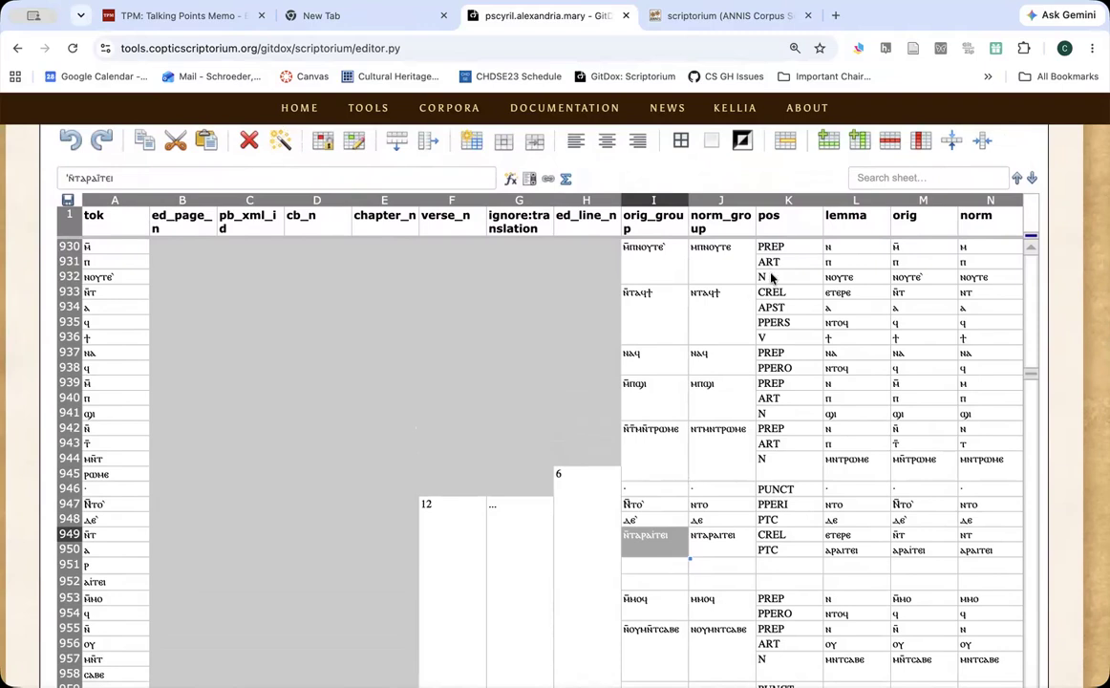
pyautogui.click(783, 144)
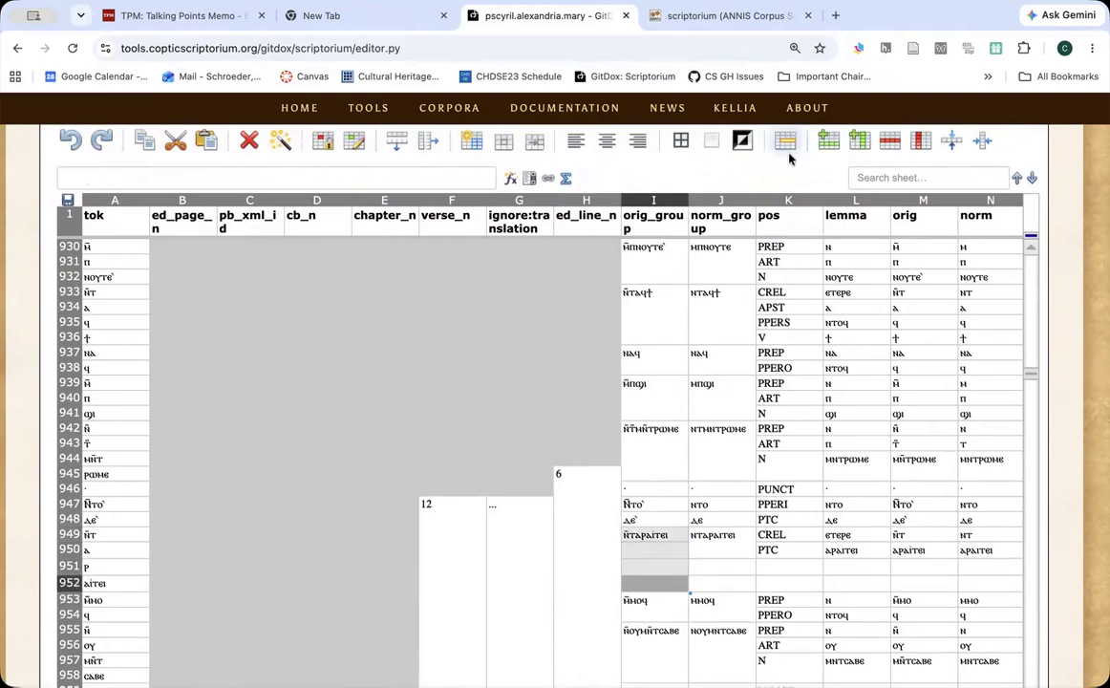
pyautogui.click(785, 145)
# Step: Merge rows 949–952 into one span in the norm_group column
pyautogui.press('Right')
pyautogui.hotkey('shift', 'Down')
pyautogui.hotkey('shift', 'Down')
pyautogui.hotkey('shift', 'Down')
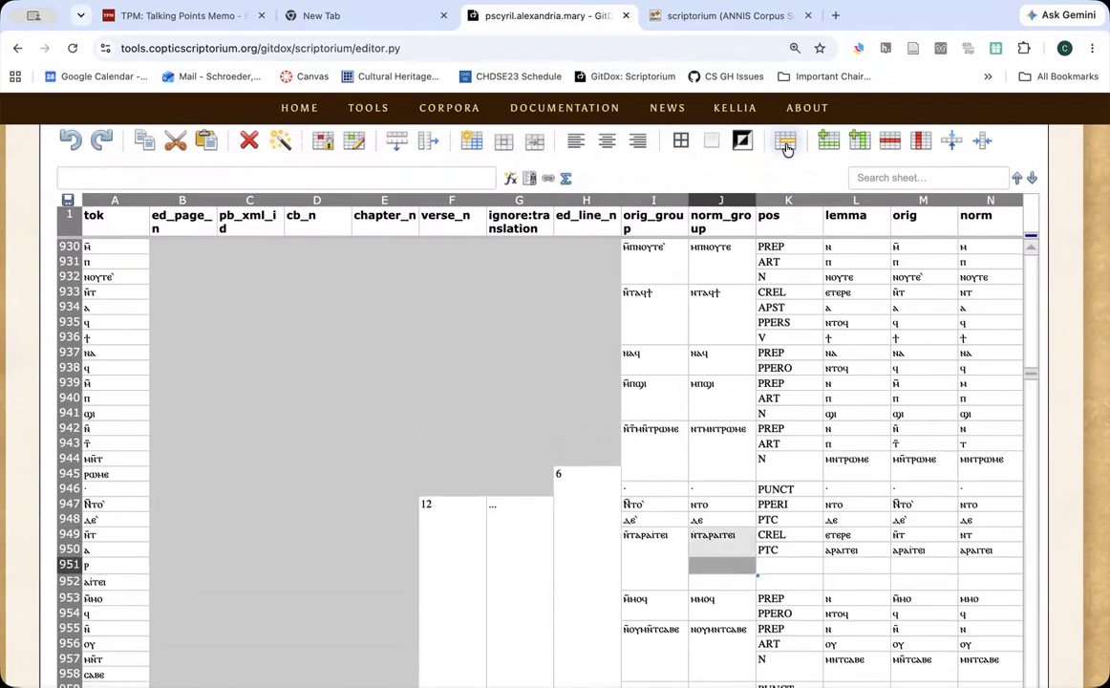
pyautogui.click(785, 145)
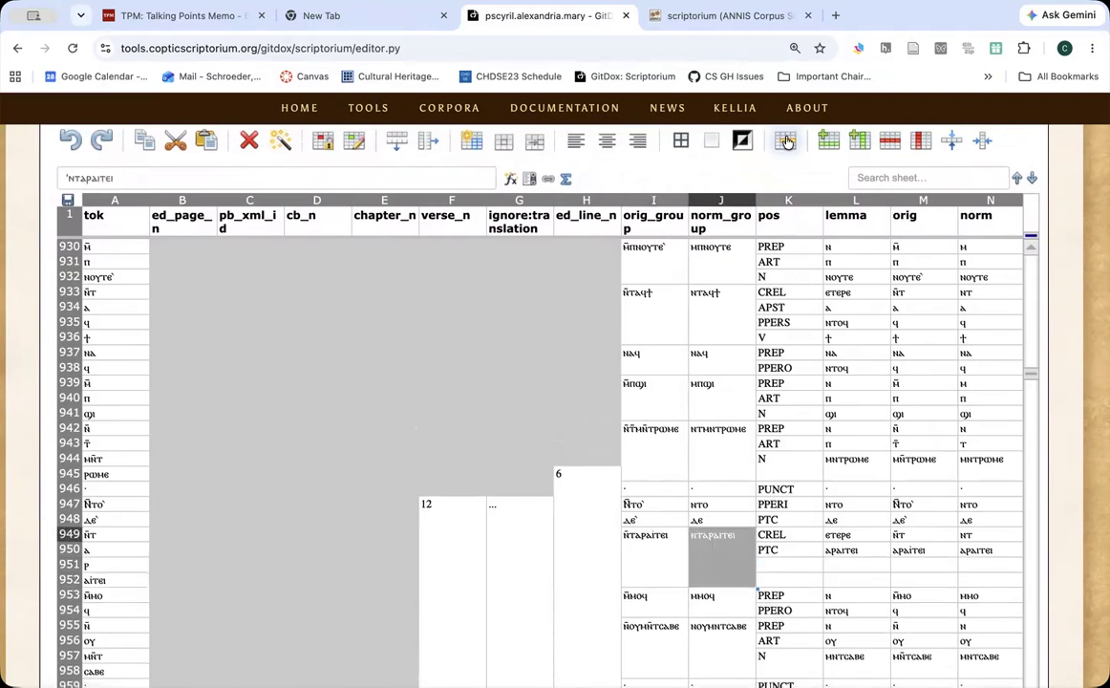
# Step: Clear the pos tag in row 950 and copy the tok entries of rows 950–952 into the same rows of the orig column
pyautogui.click(777, 535)
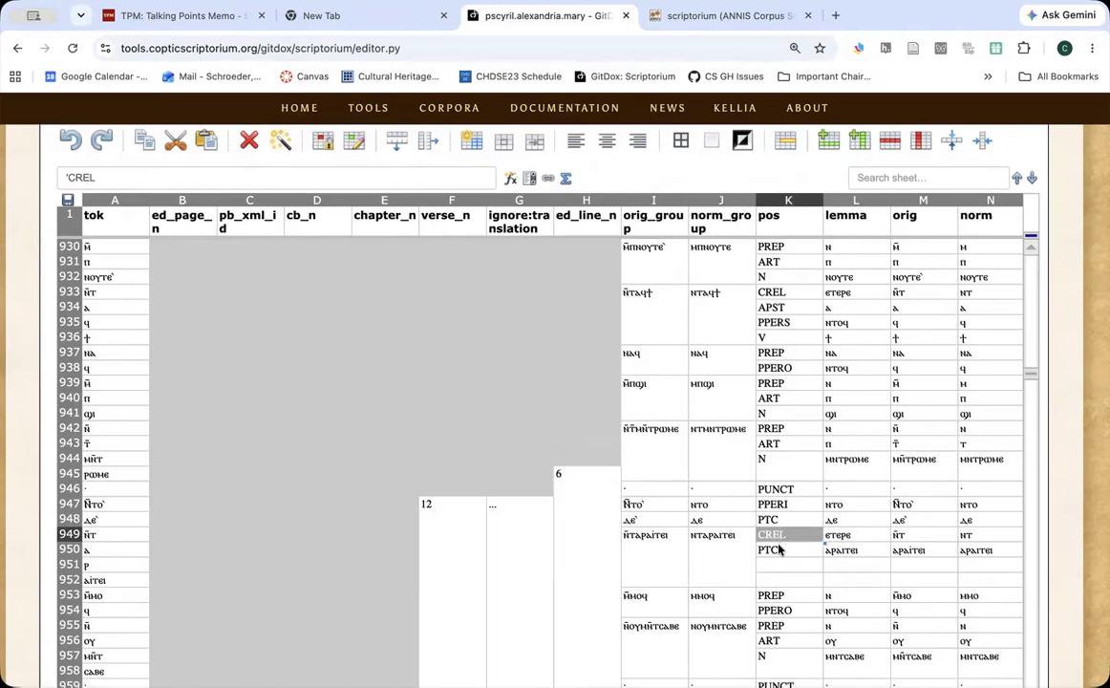
pyautogui.click(776, 551)
pyautogui.press('BackSpace')
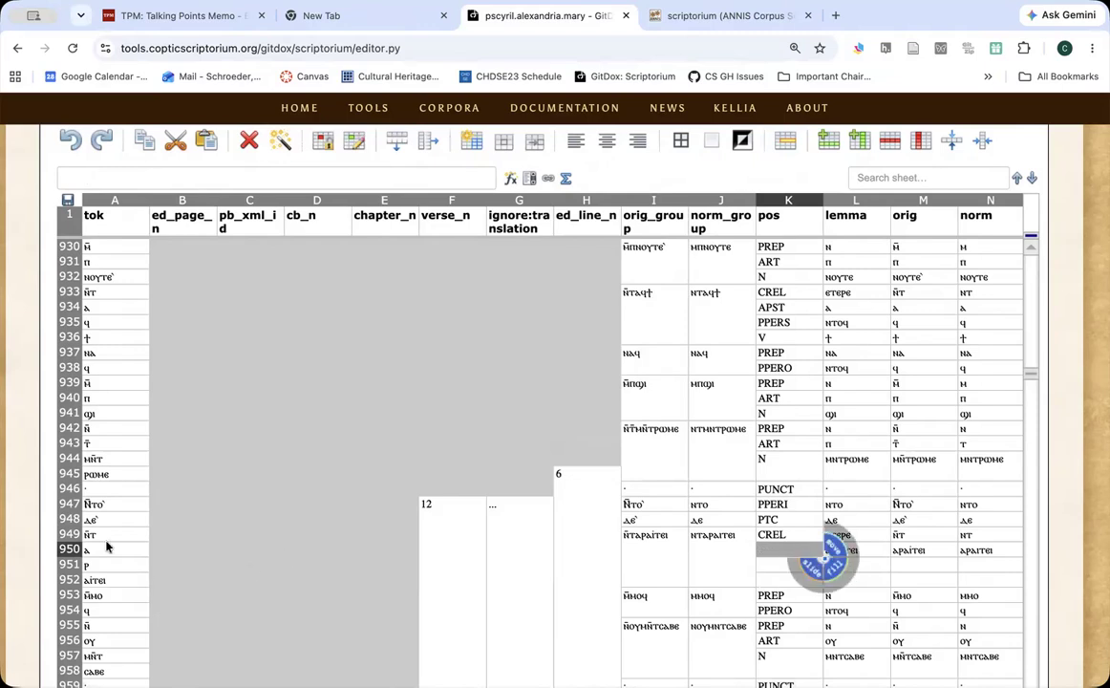
pyautogui.moveTo(104, 555); pyautogui.dragTo(106, 582)
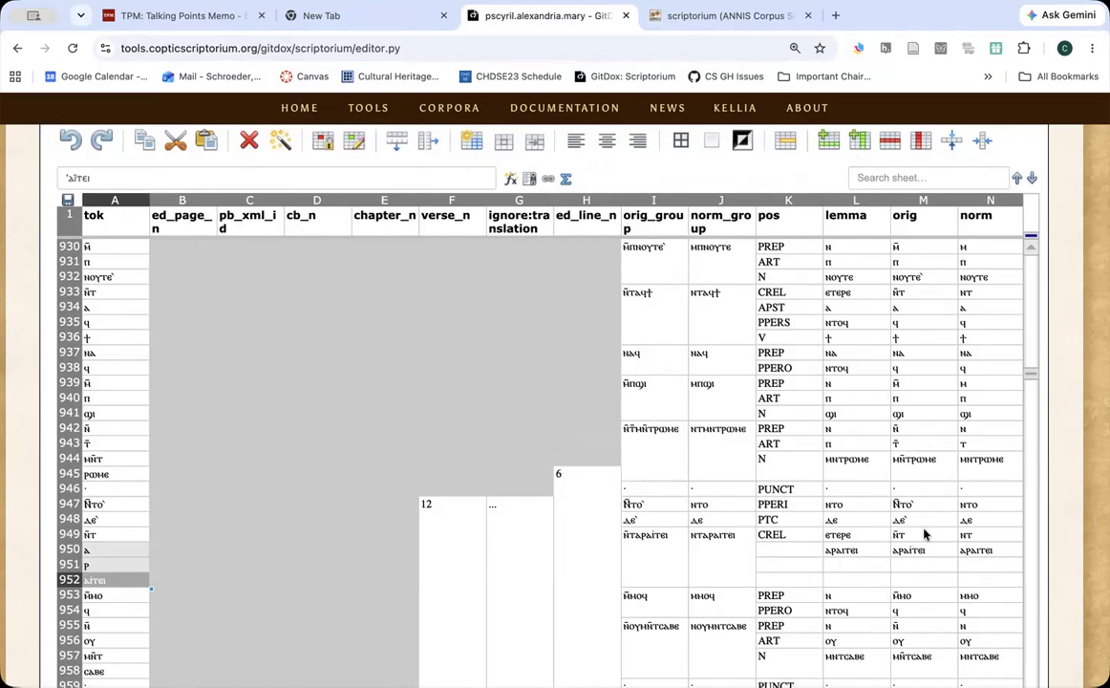
pyautogui.click(919, 552)
pyautogui.hotkey('ctrl', 'v')
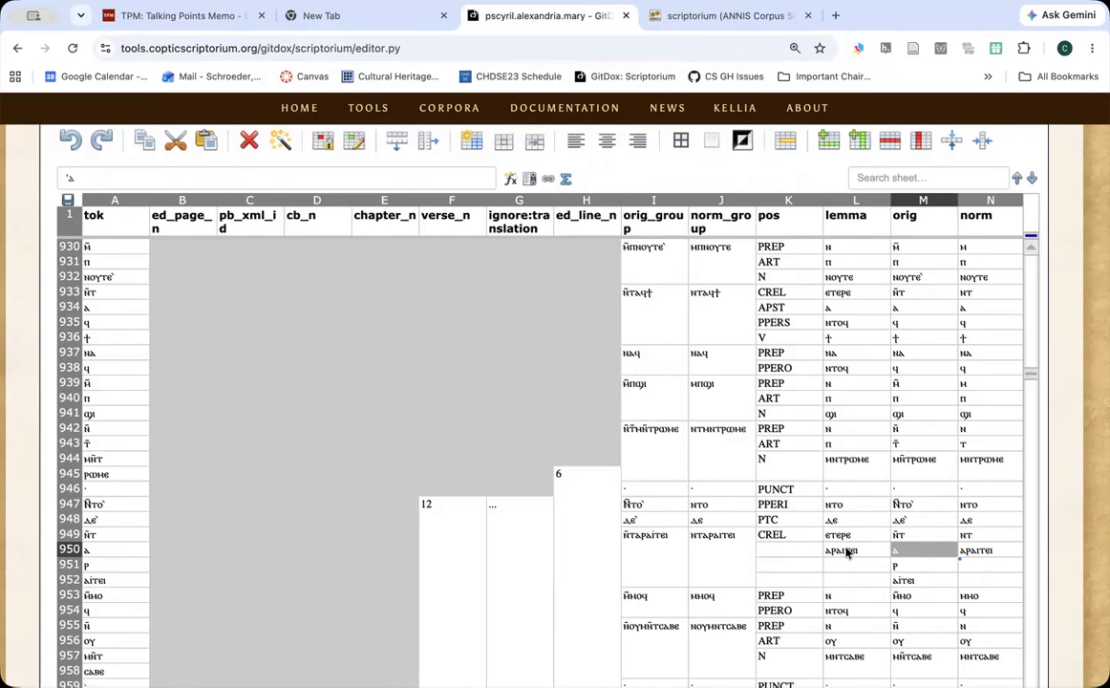
# Step: Fill the norm column with the split tokens ⲁ, ⲣ and ⲁⲓ̈ⲧⲉⲓ in rows 950–952
pyautogui.click(969, 554)
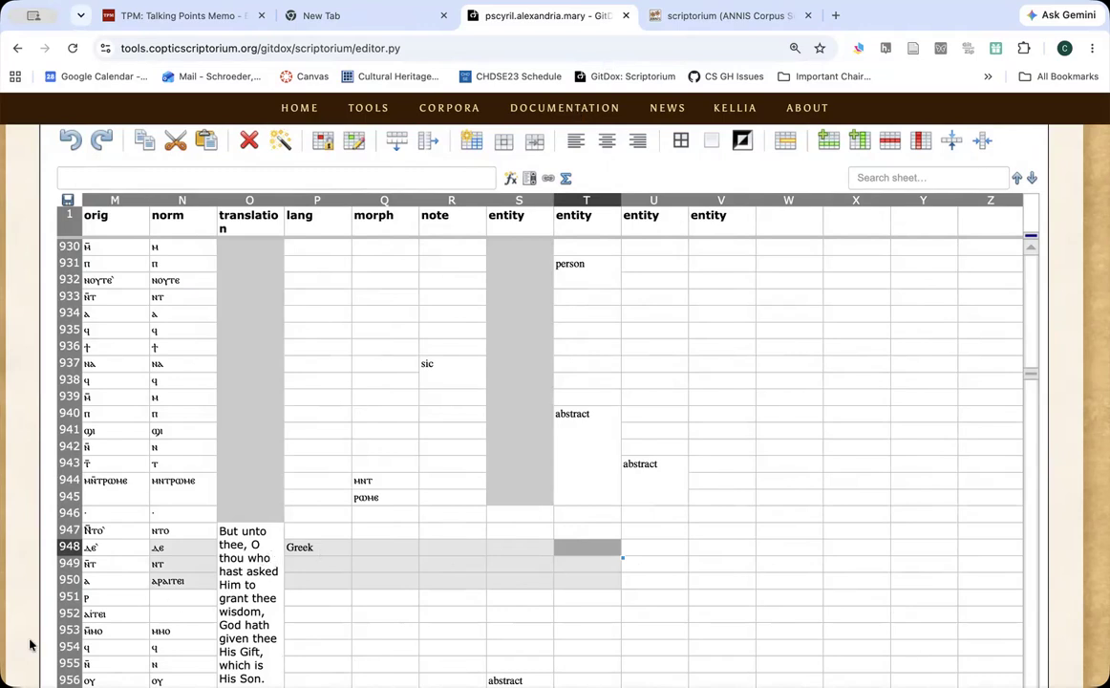
pyautogui.scroll(-2, 29, 645)
pyautogui.click(87, 656)
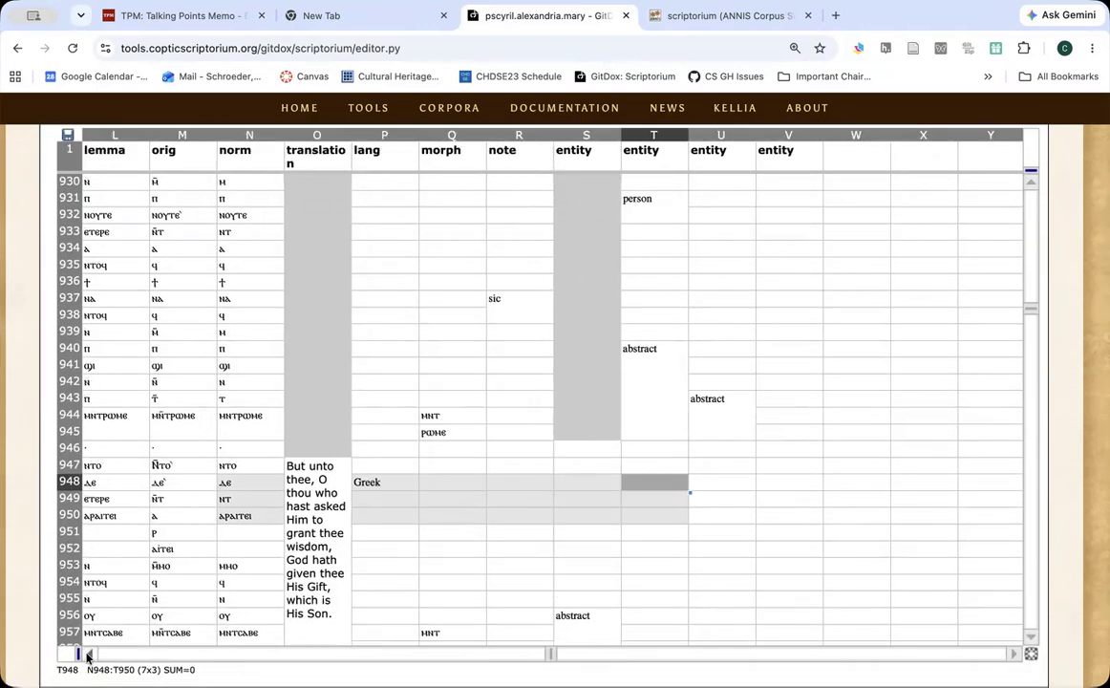
pyautogui.click(87, 655)
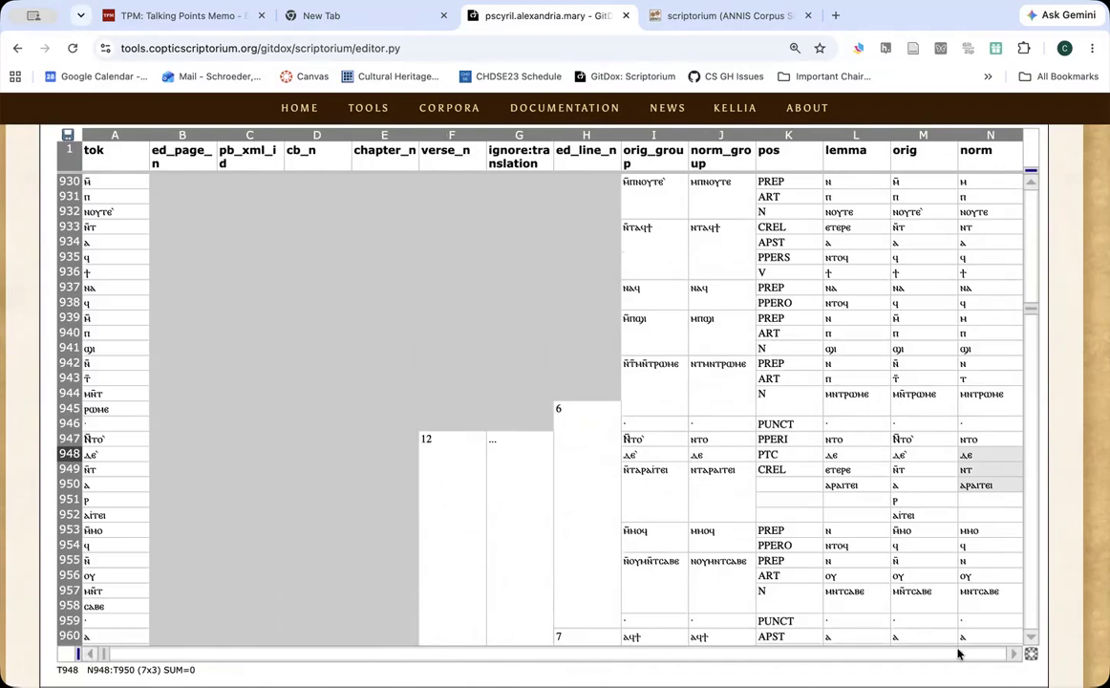
pyautogui.hscroll(3, 920, 599)
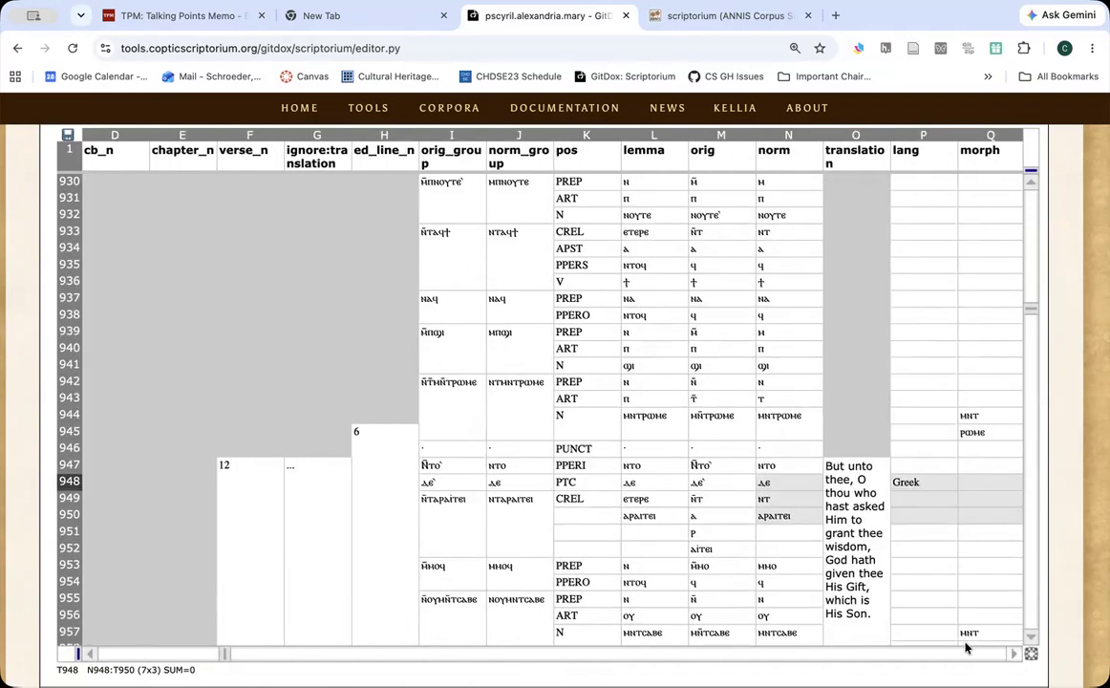
pyautogui.click(764, 498)
pyautogui.click(766, 521)
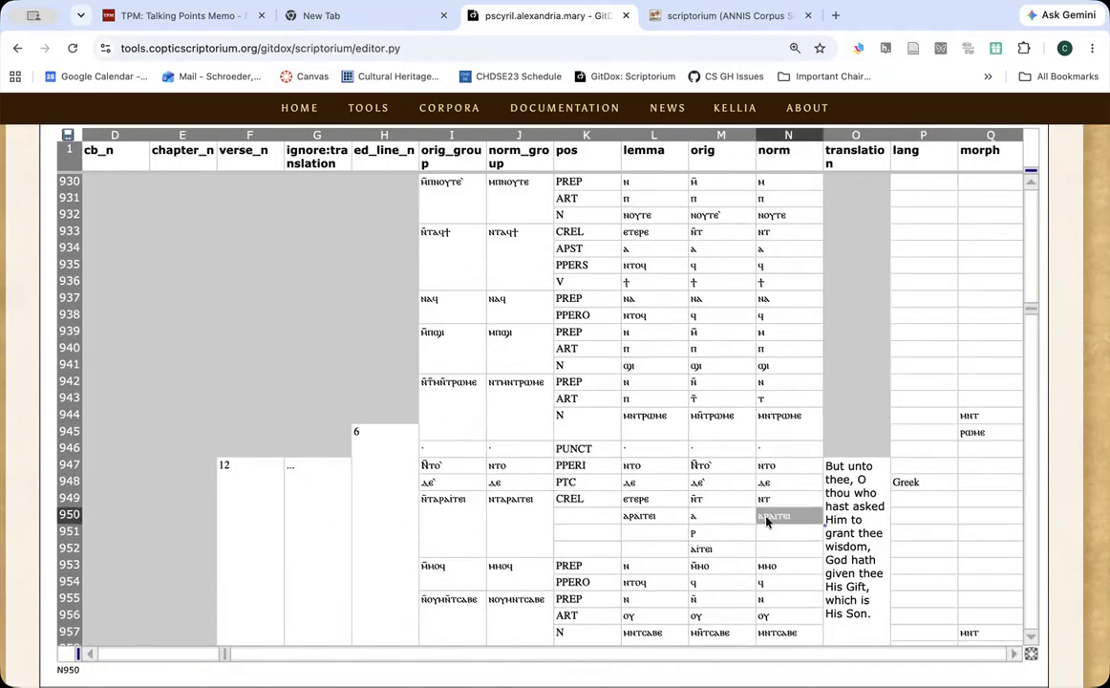
pyautogui.write('ⲁ ⲣ ⲁⲓ̈ⲧⲉⲓ')
# Step: Remove the diaeresis from the norm entry in row 952 so it reads ⲁⲓⲧⲉⲓ
pyautogui.click(774, 552)
pyautogui.doubleClick(774, 552)
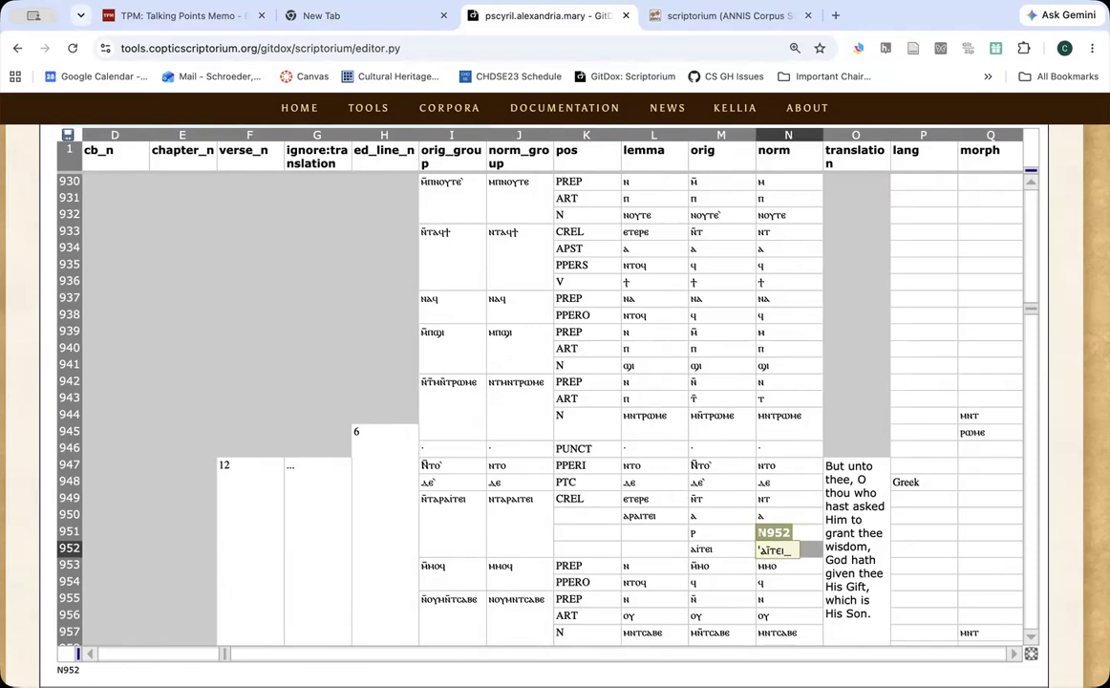
pyautogui.scroll(2, 35, 299)
pyautogui.scroll(1, 34, 299)
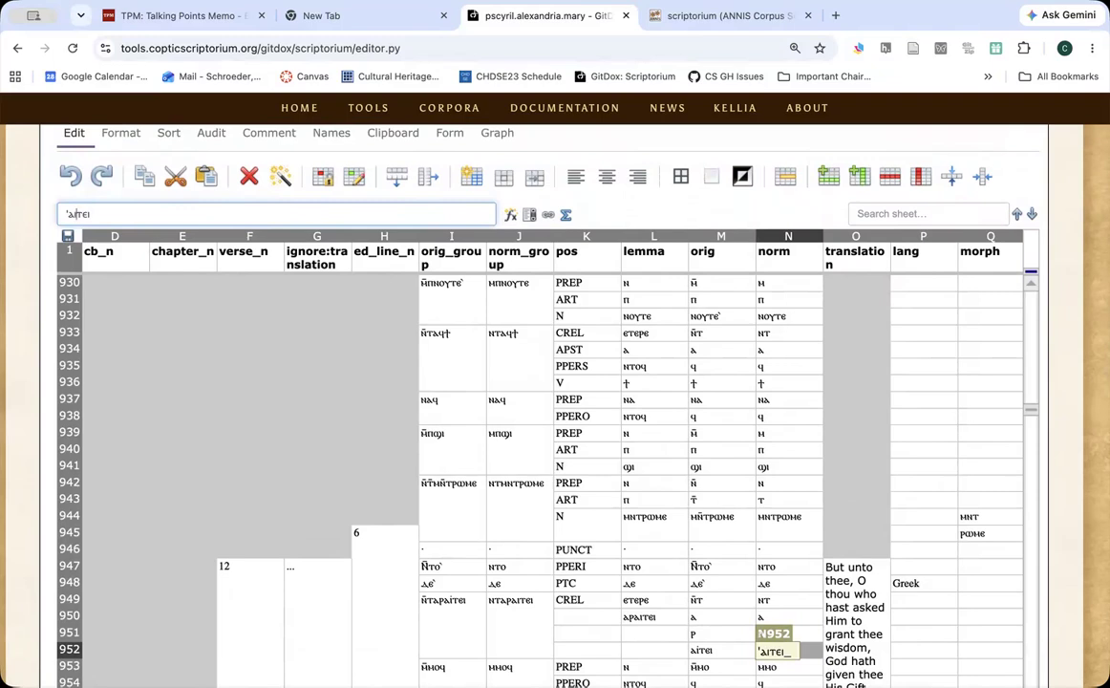
pyautogui.scroll(-4, 13, 616)
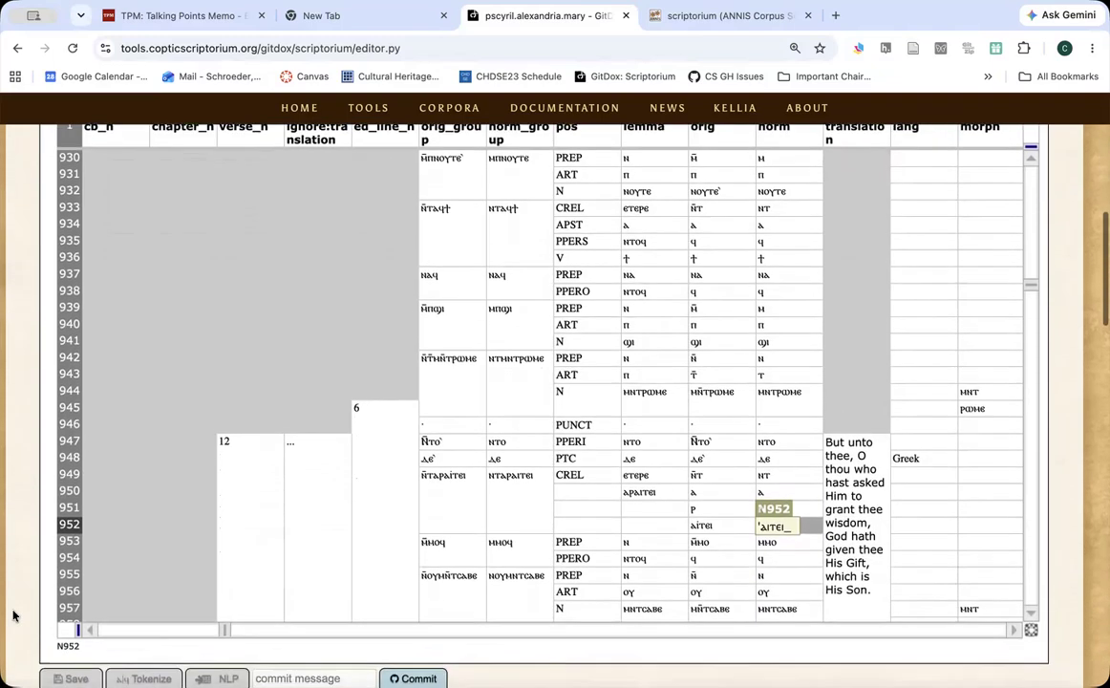
pyautogui.press('Return')
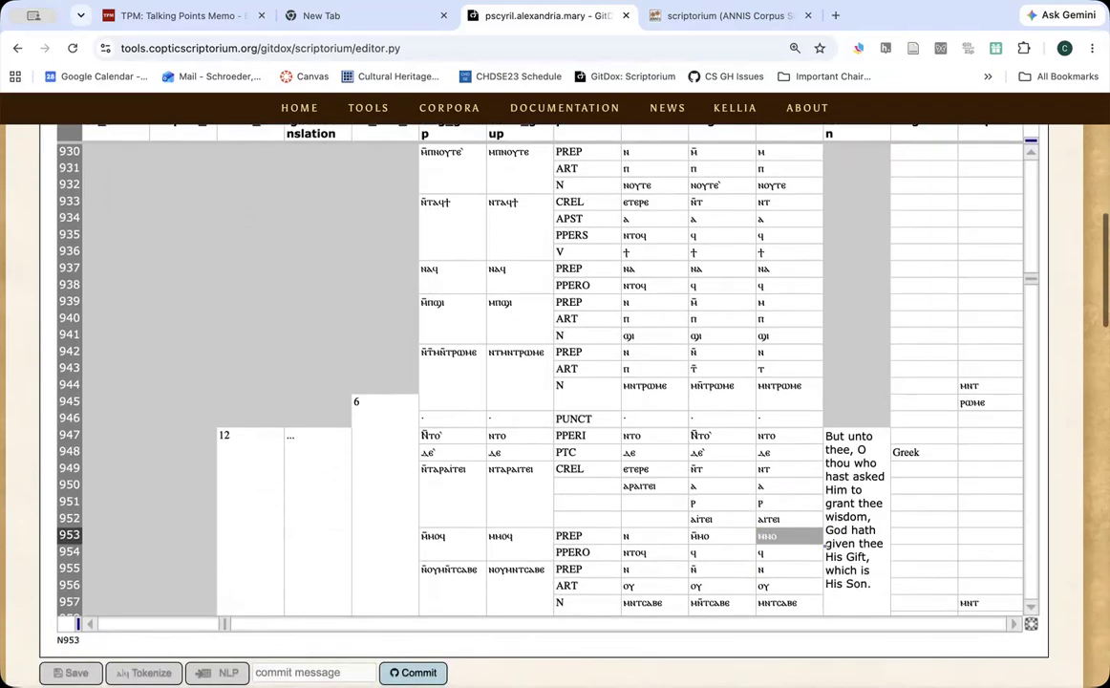
# Step: Enter the lemmas ⲁ in row 950, ⲛⲧⲟ in row 951 and ⲁⲓⲧⲉⲓ in row 952
pyautogui.click(645, 487)
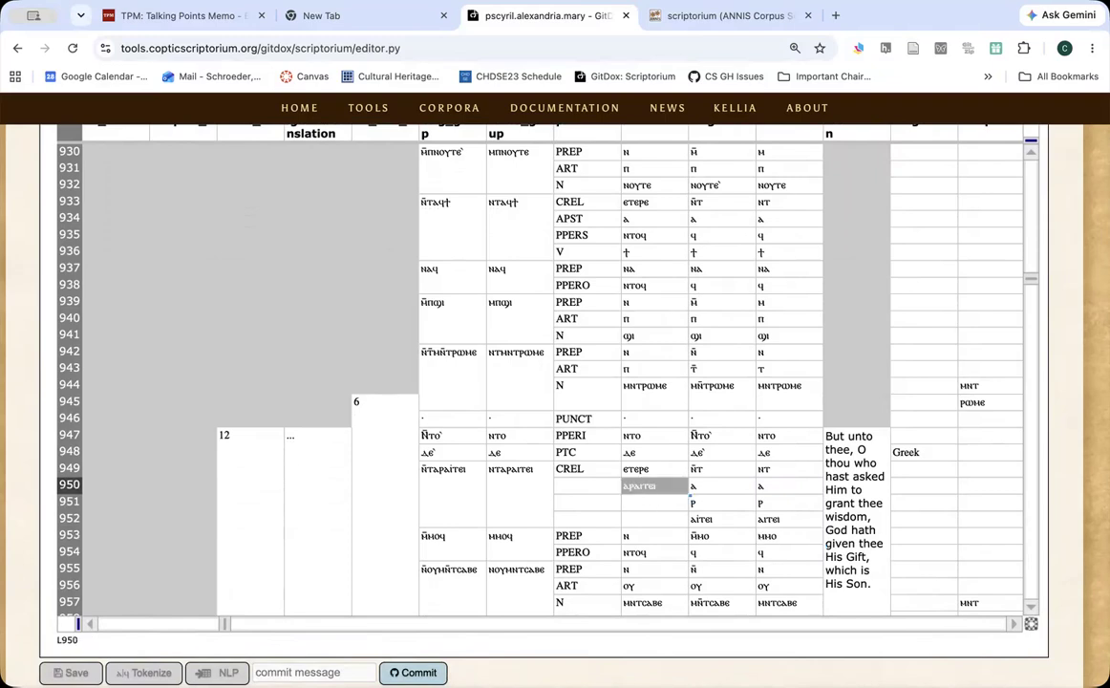
pyautogui.scroll(1, 554, 383)
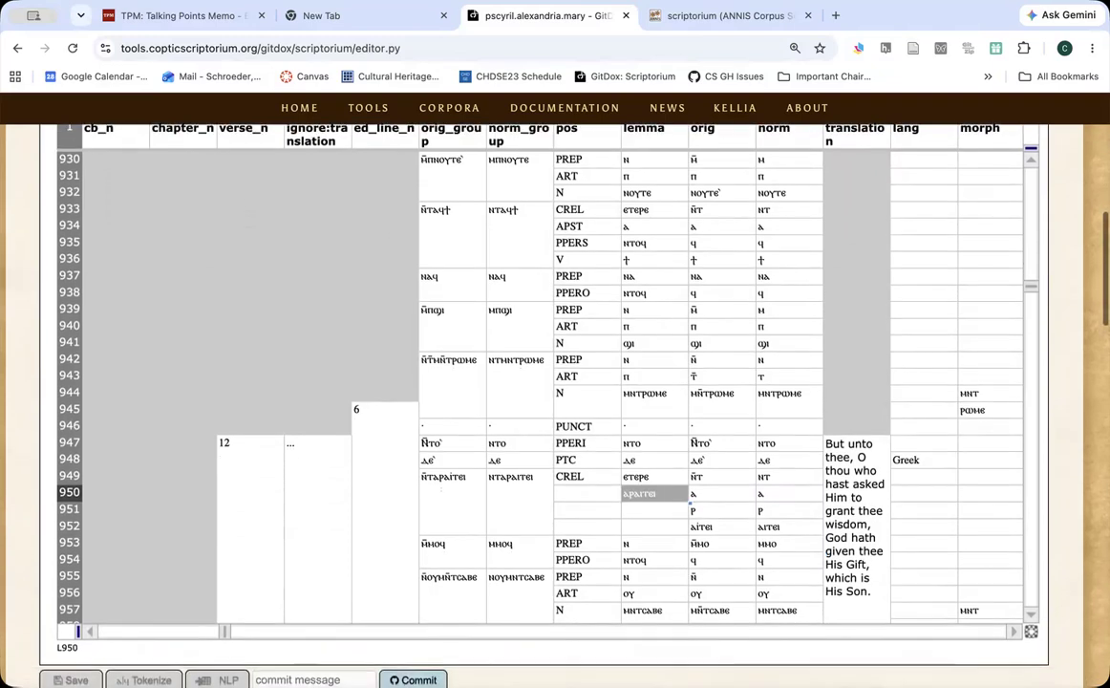
pyautogui.write('ⲁ')
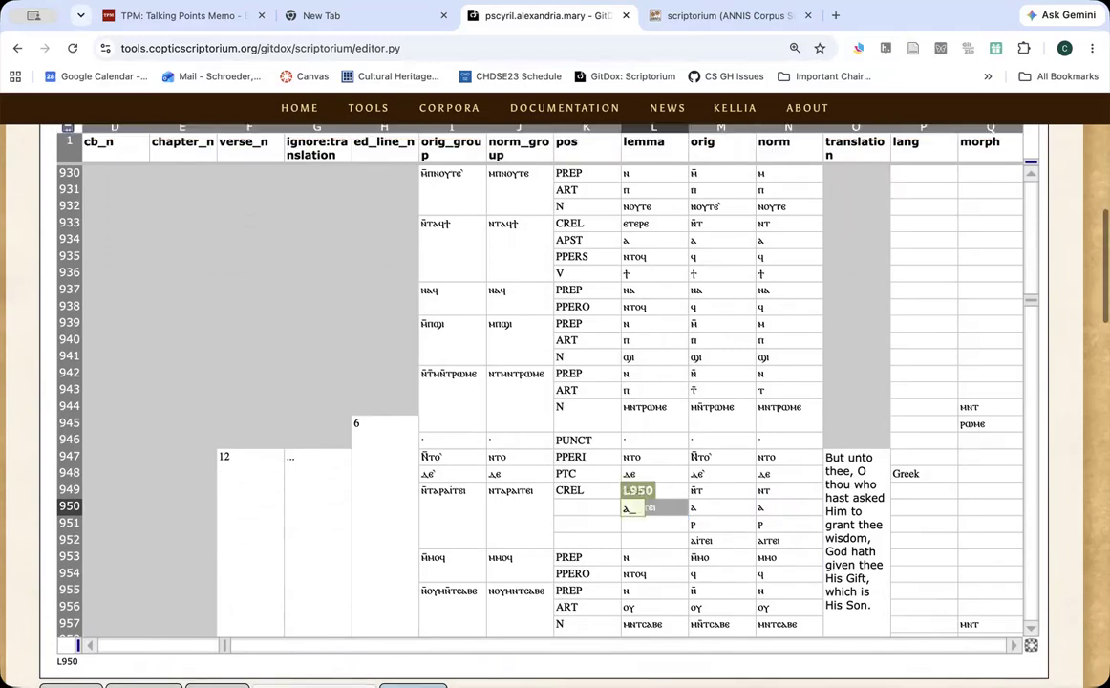
pyautogui.press('Return')
pyautogui.write('ⲛⲧⲟ')
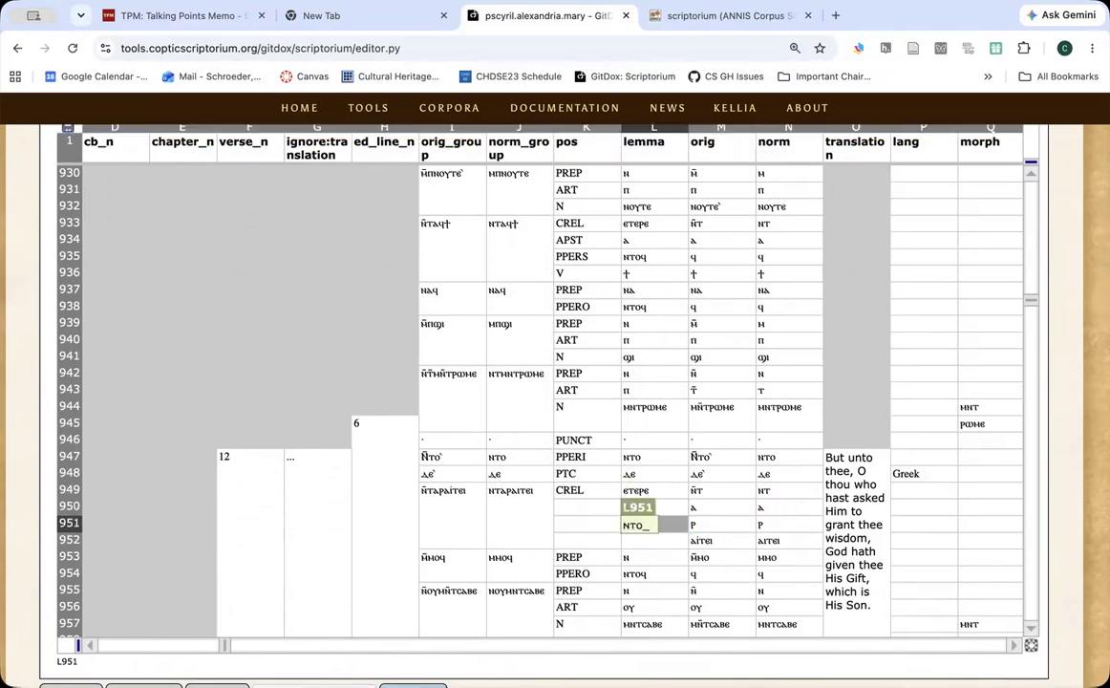
pyautogui.press('Return')
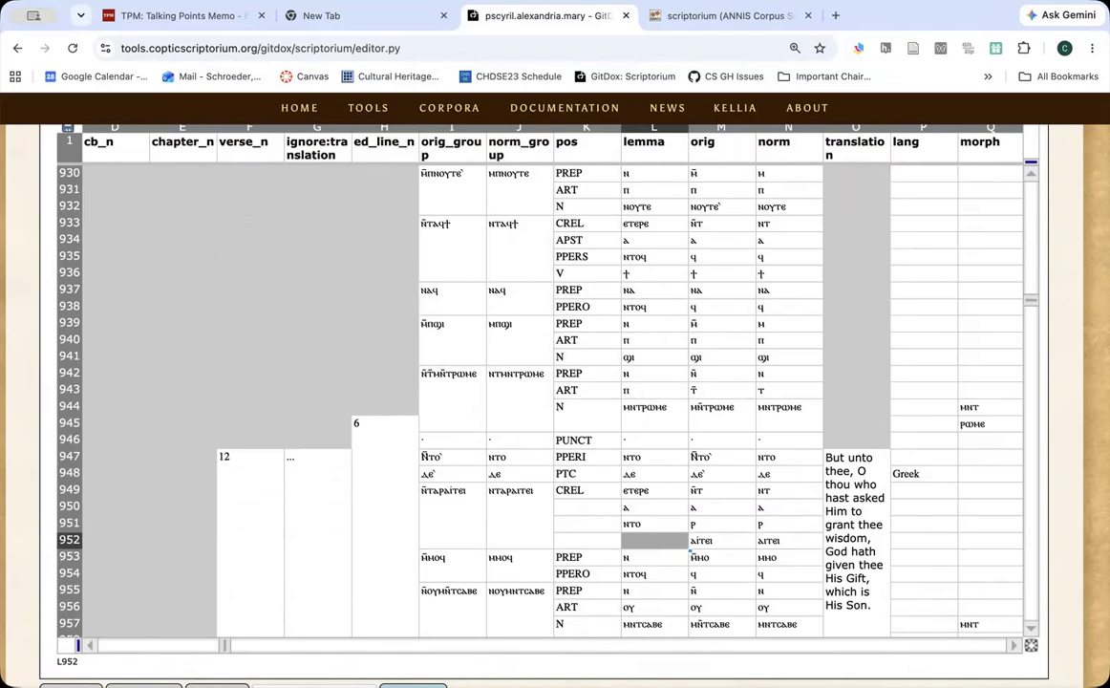
pyautogui.click(789, 541)
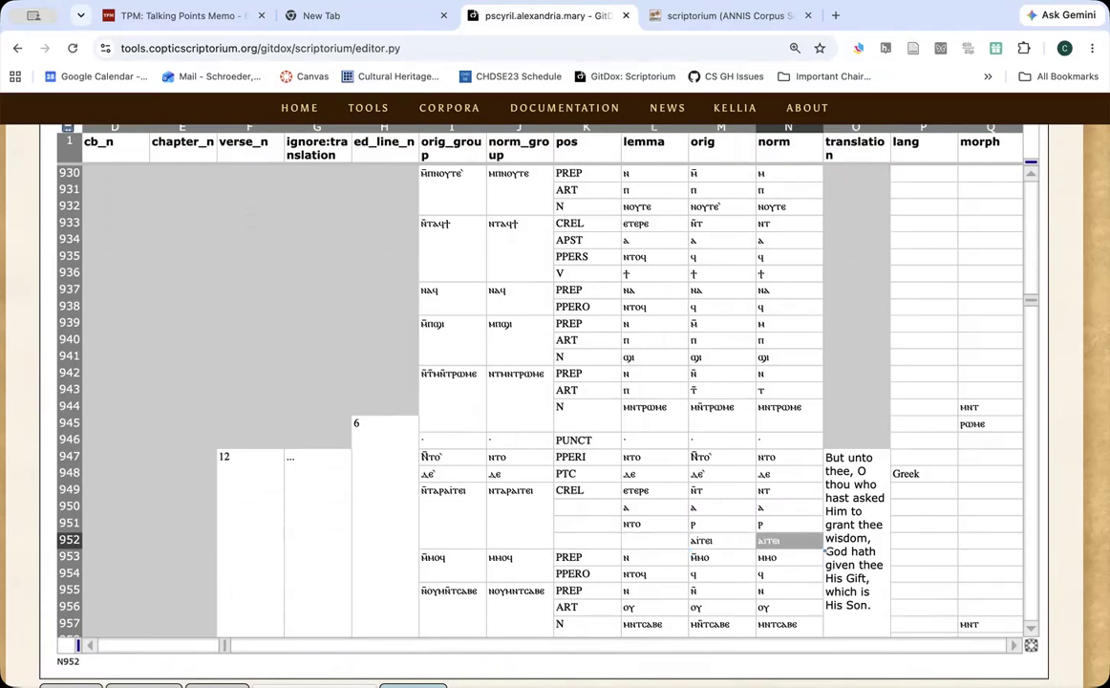
pyautogui.click(680, 543)
pyautogui.write('ⲁⲓⲧⲉⲓ')
# Step: Enter the pos tags APST in row 950, PPERS in row 951 and V in row 952
pyautogui.click(619, 509)
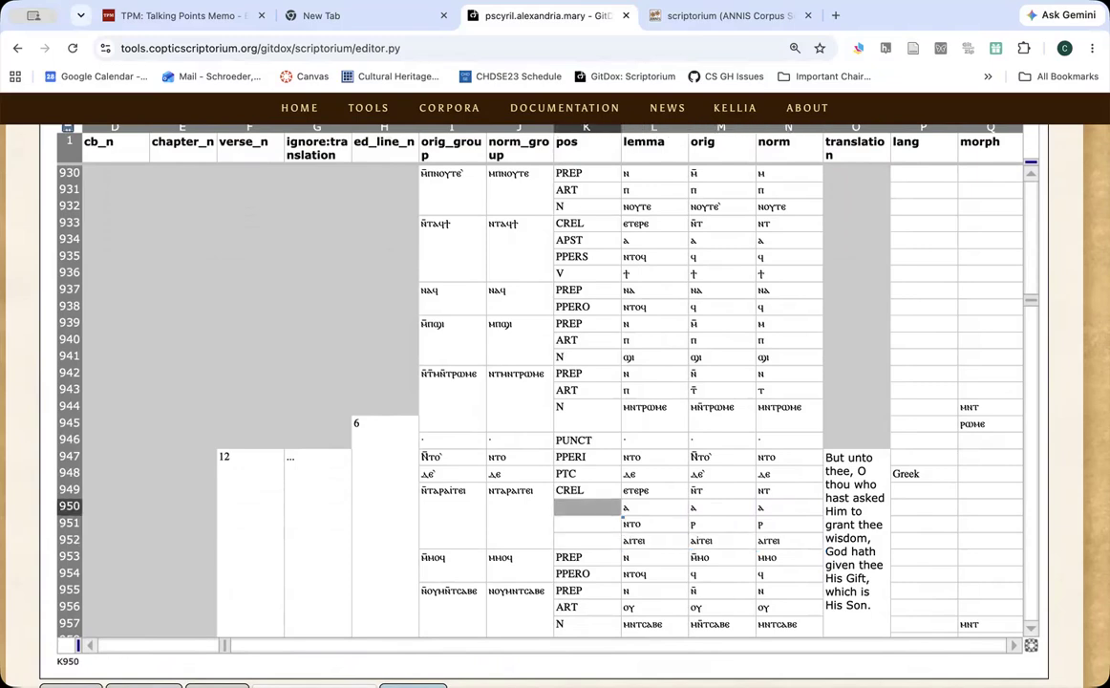
pyautogui.write('APST')
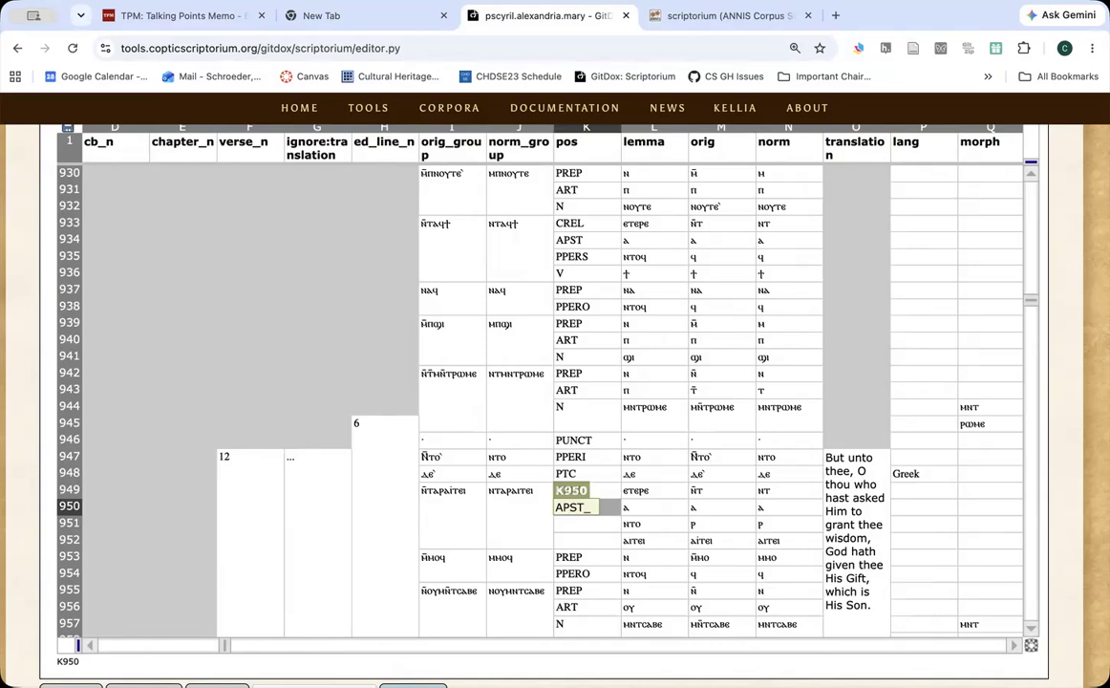
pyautogui.press('Return')
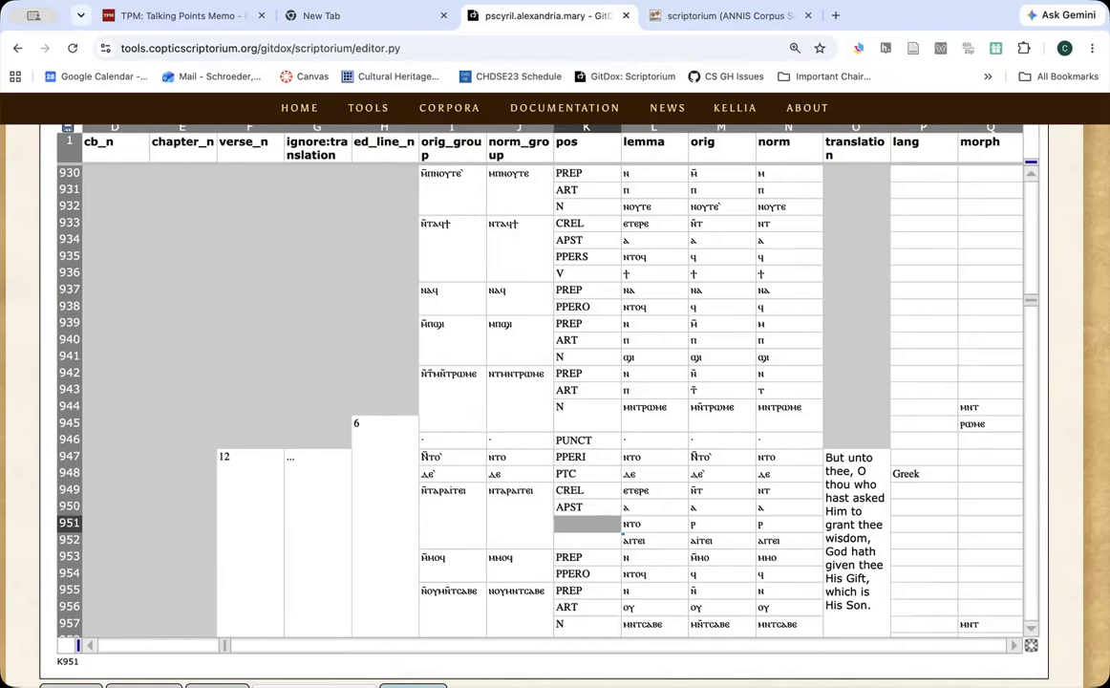
pyautogui.write('PPERS')
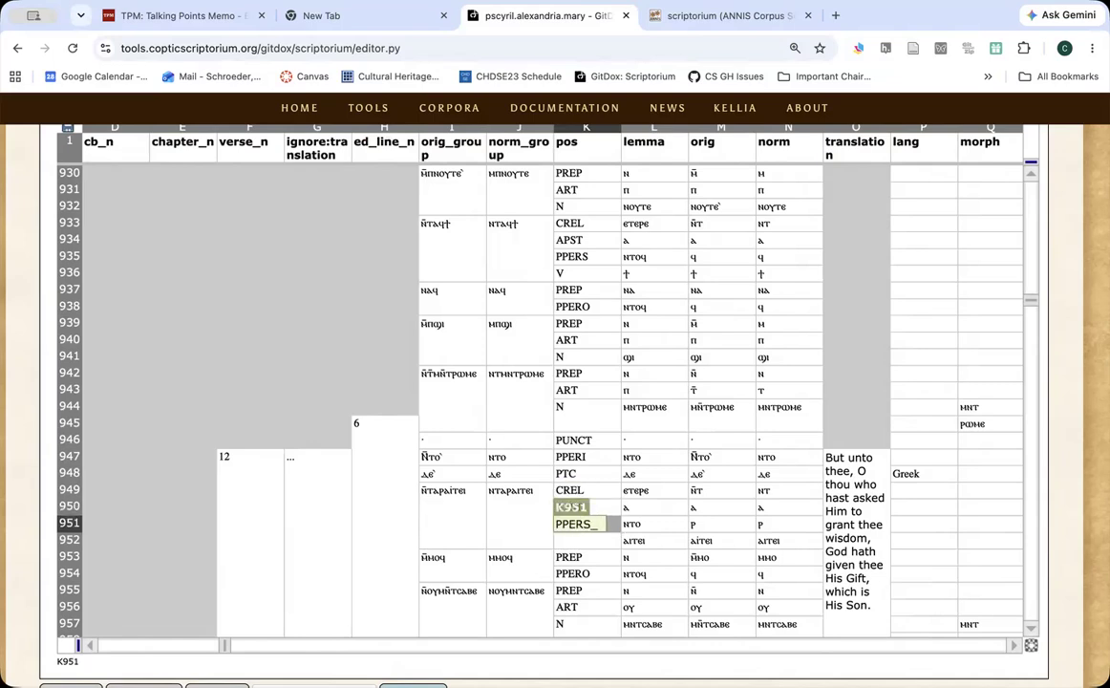
pyautogui.press('Return')
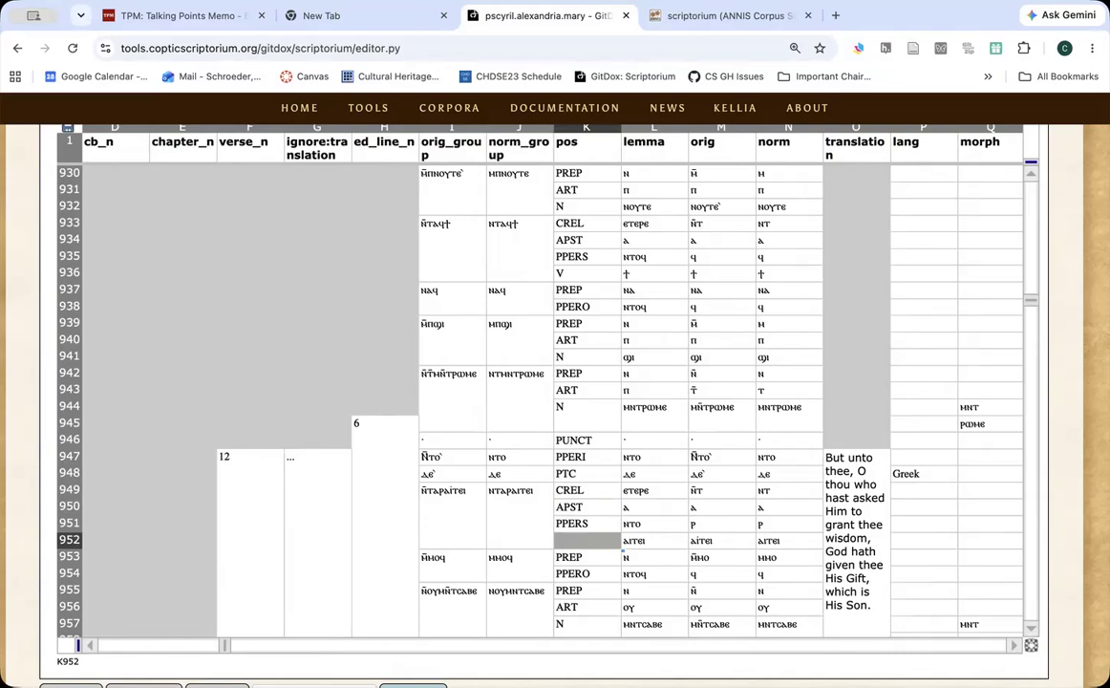
pyautogui.write('V')
pyautogui.press('Return')
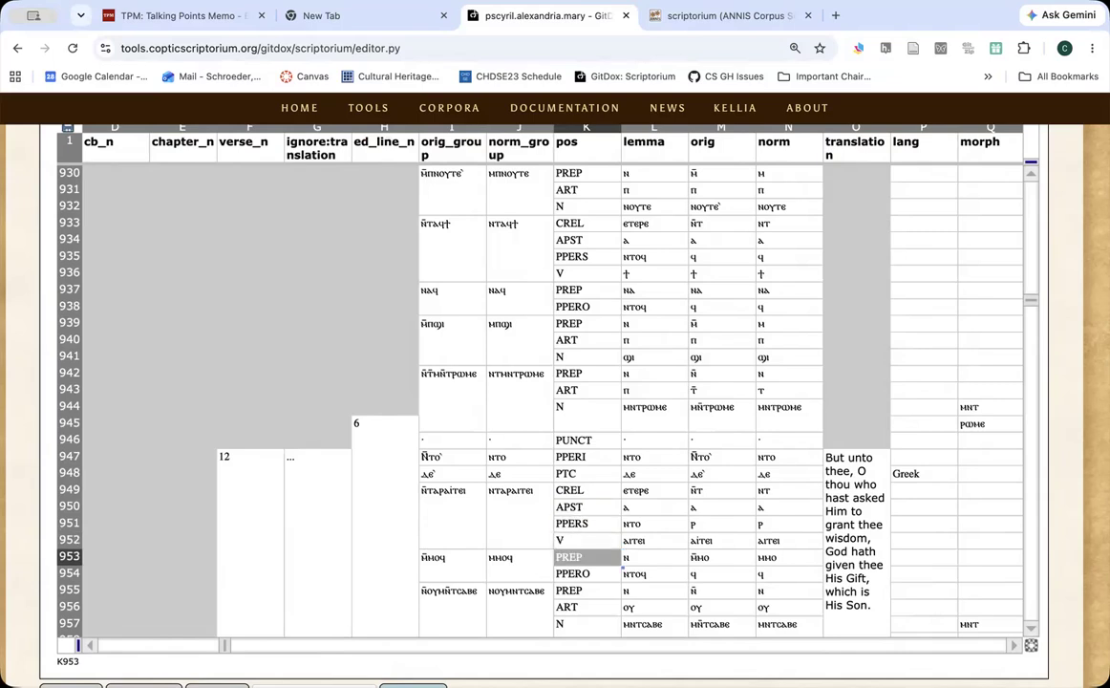
# Step: Mark the verb ⲁⲓⲧⲉⲓ in row 952 as Greek in the lang column
pyautogui.click(1014, 645)
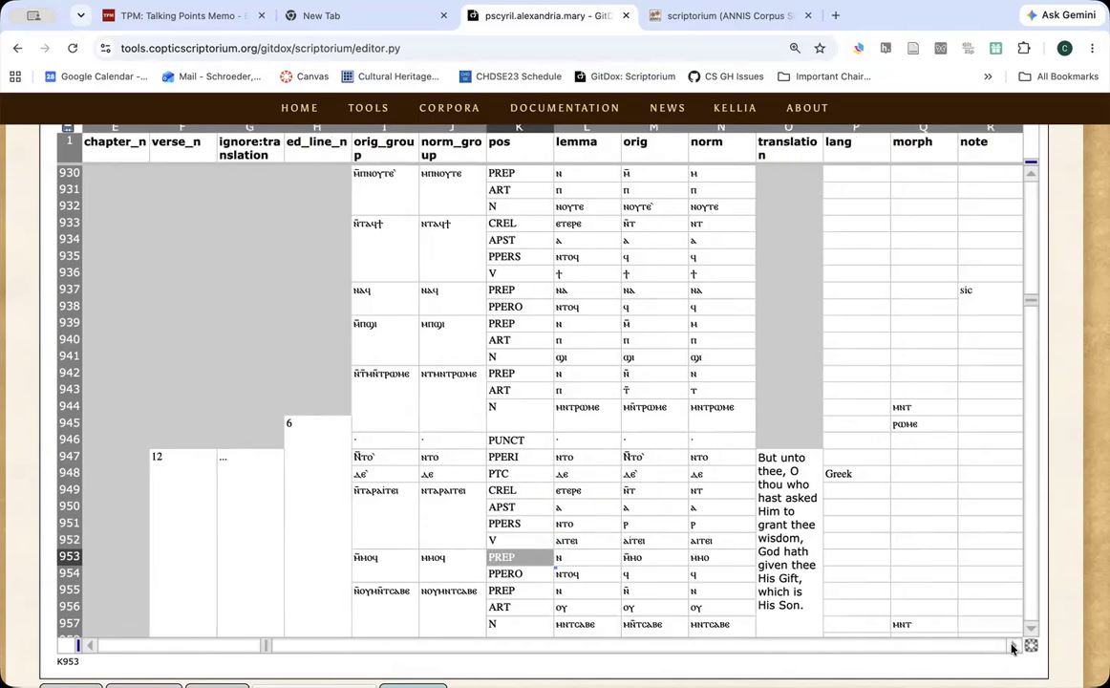
pyautogui.click(1014, 646)
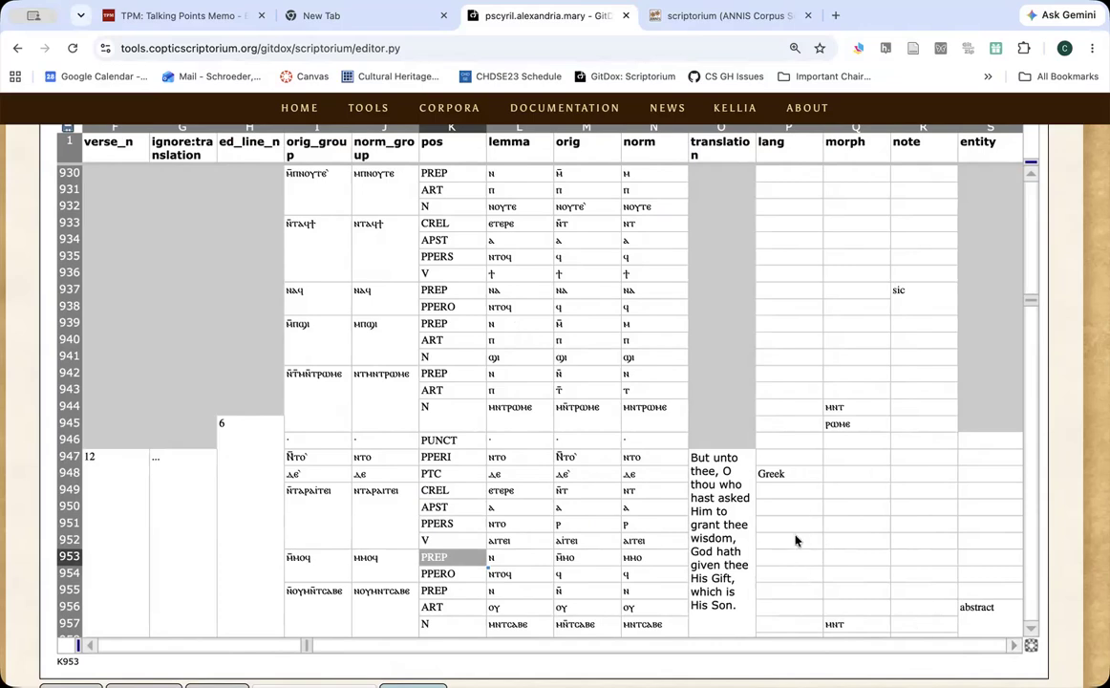
pyautogui.click(796, 541)
pyautogui.write('Gree')
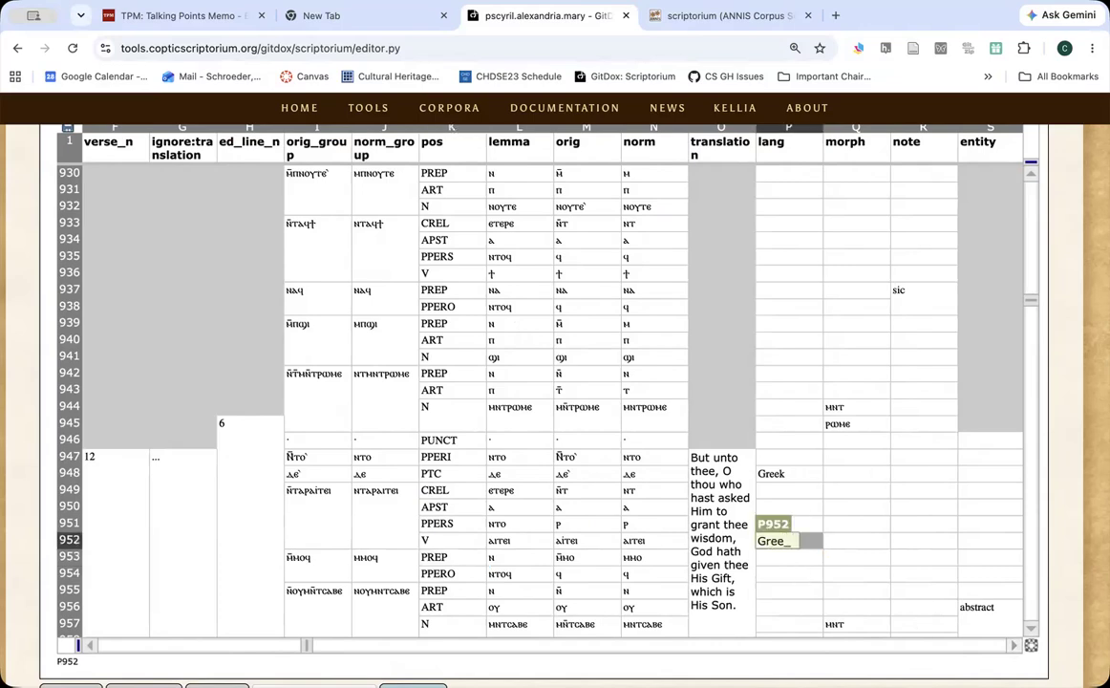
pyautogui.write('k')
pyautogui.press('Return')
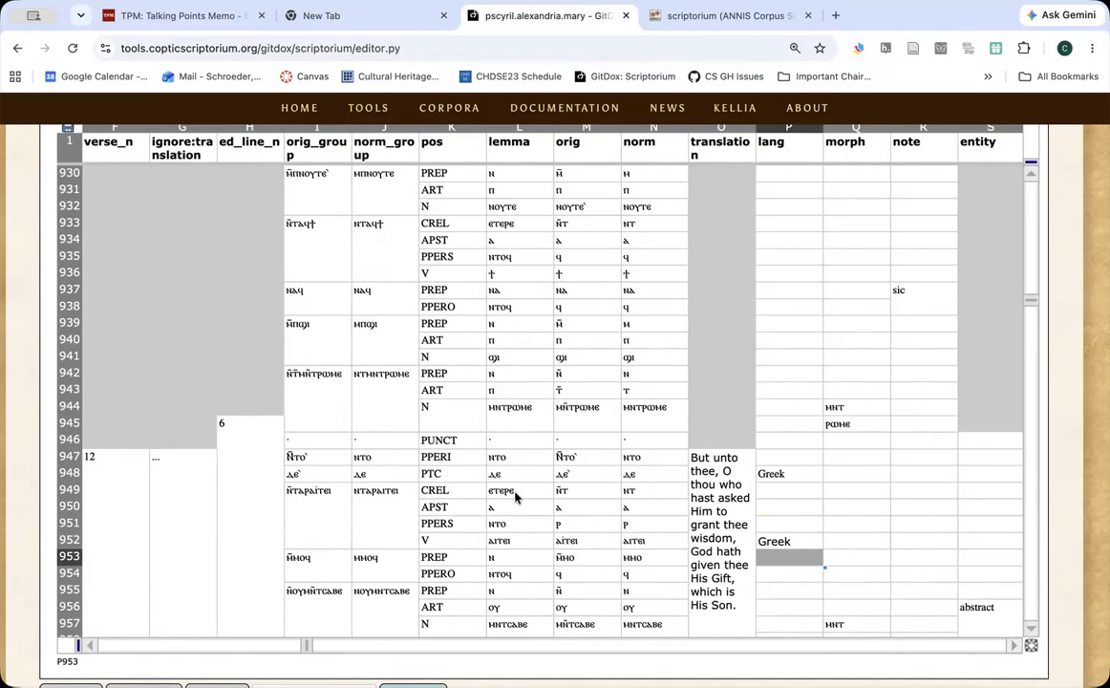
pyautogui.click(86, 646)
pyautogui.click(88, 647)
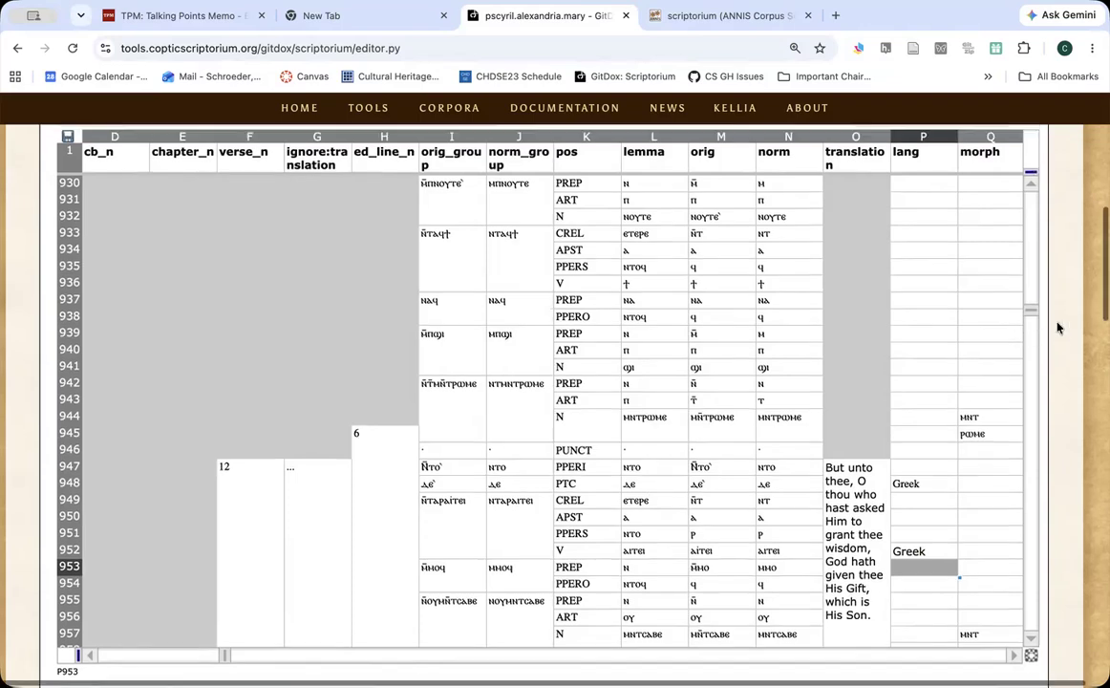
pyautogui.scroll(3, 1056, 324)
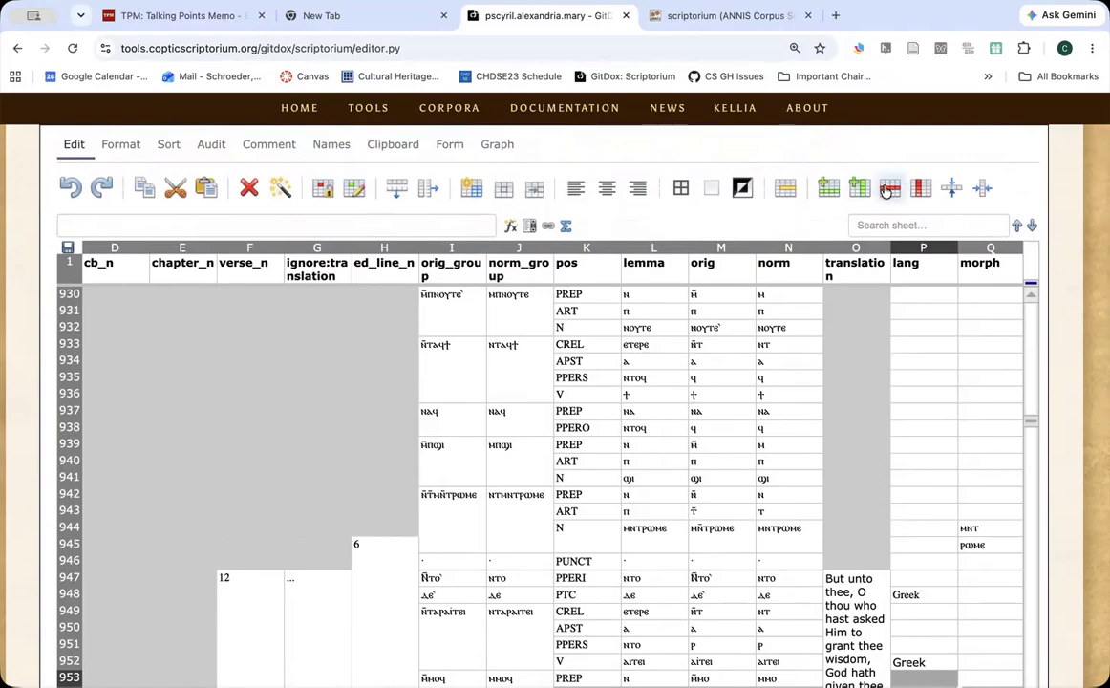